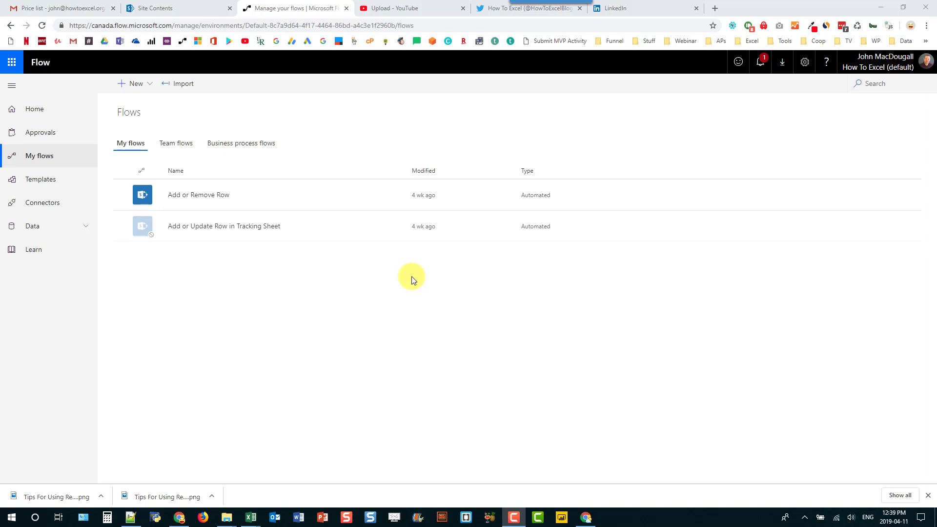
Step: Create a flow from blank with YouTube's 'When I upload a video' as its trigger
left_click(142, 91)
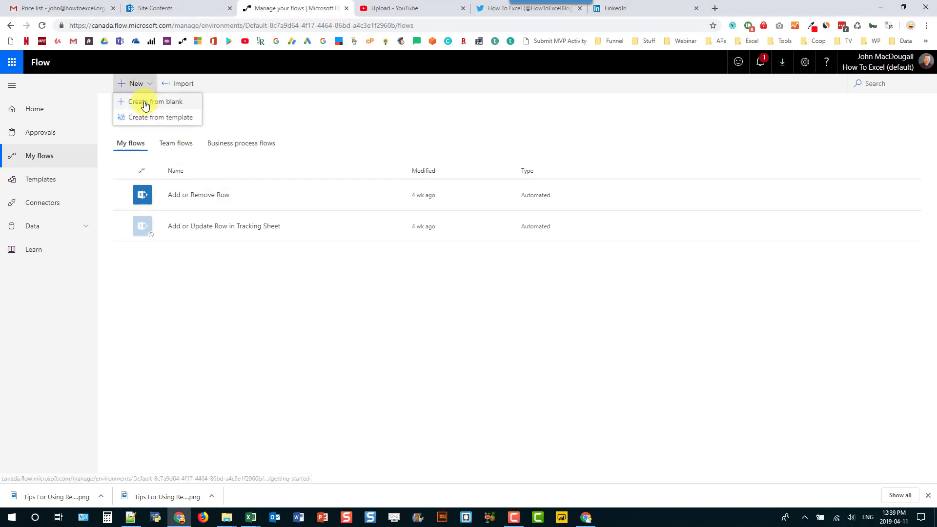
left_click(145, 102)
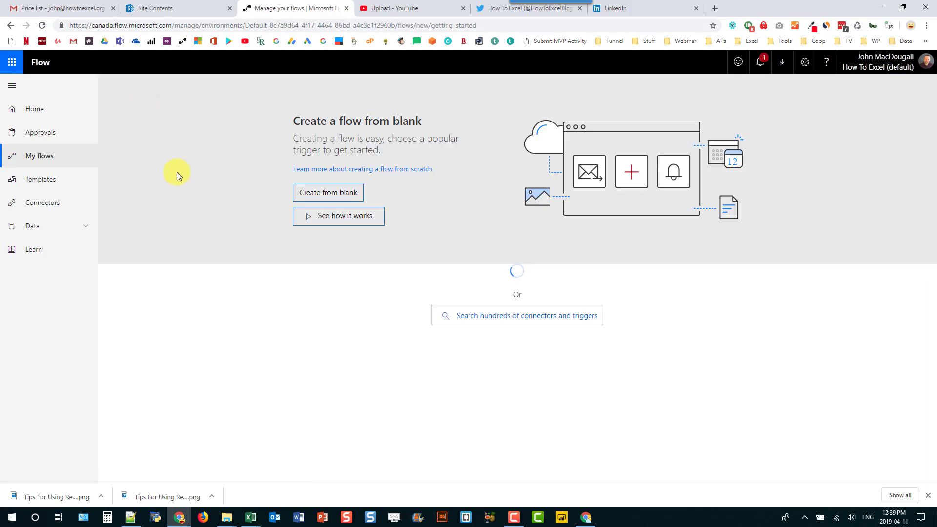
left_click(328, 196)
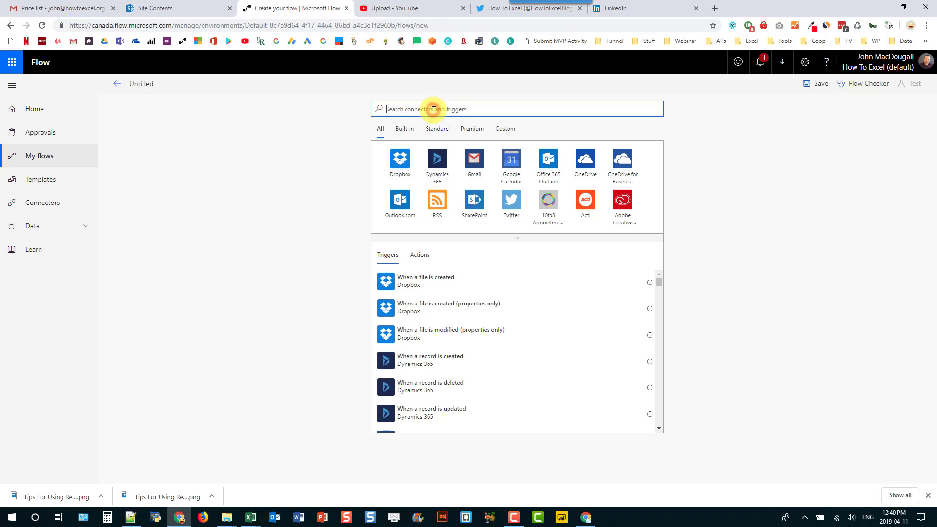
type("youtu")
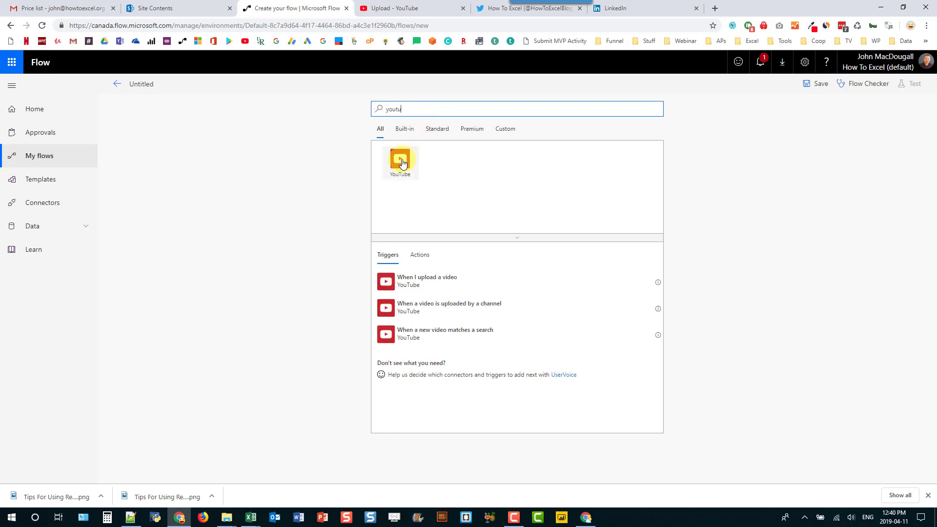
left_click(401, 158)
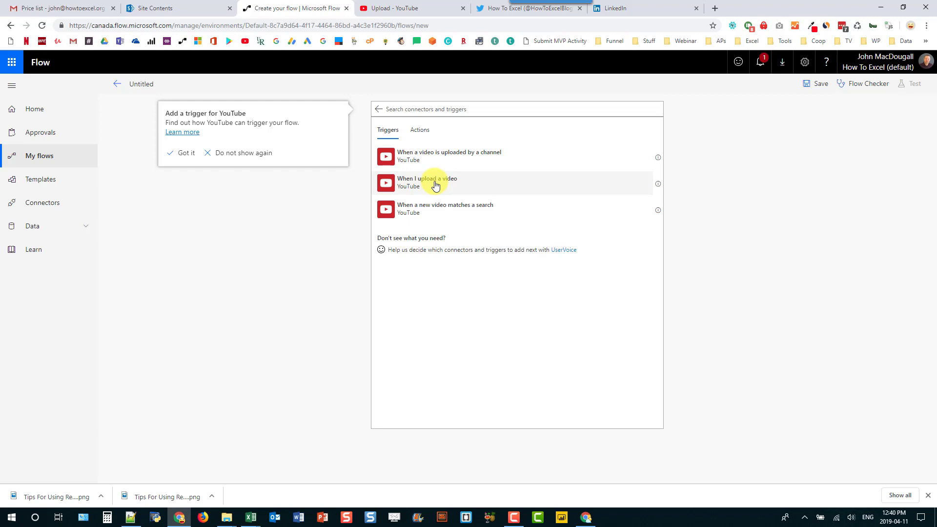
left_click(435, 185)
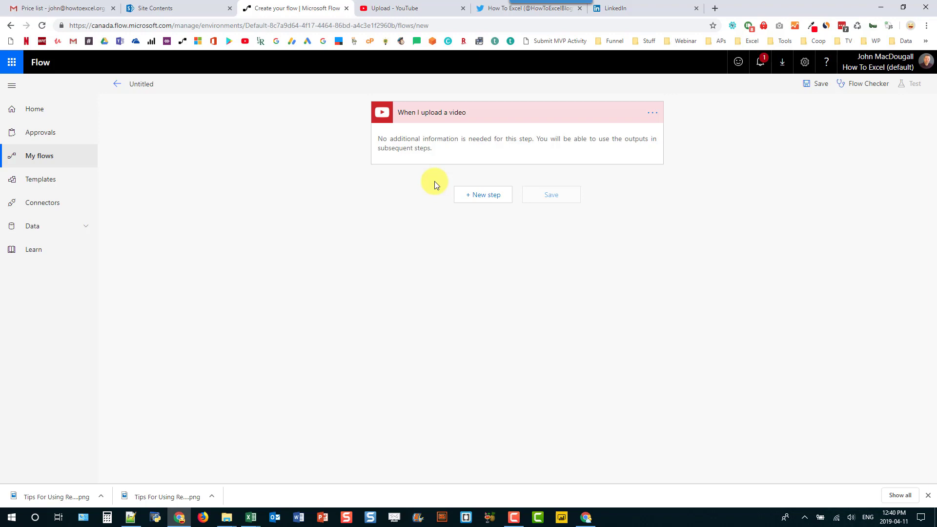
Step: Add Twitter's 'Post a tweet' action after the trigger, with its advanced Media field shown
left_click(471, 195)
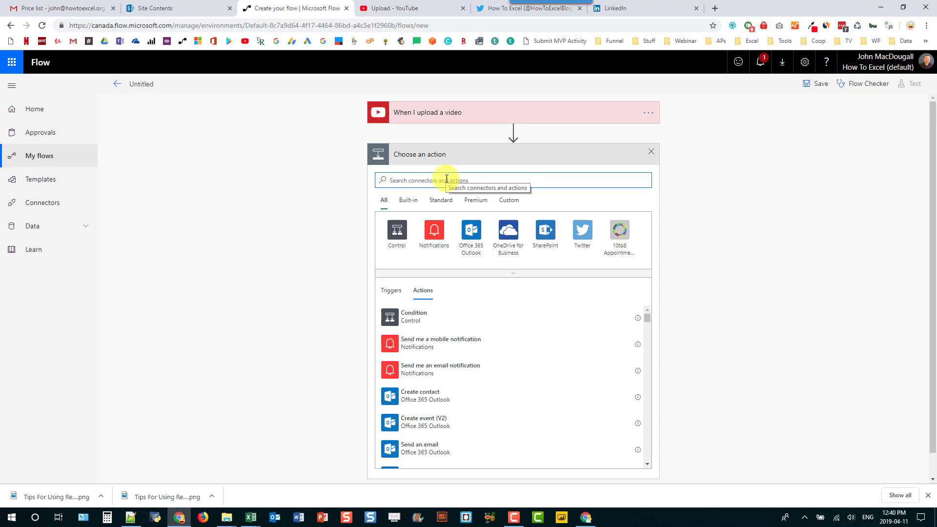
type("twi")
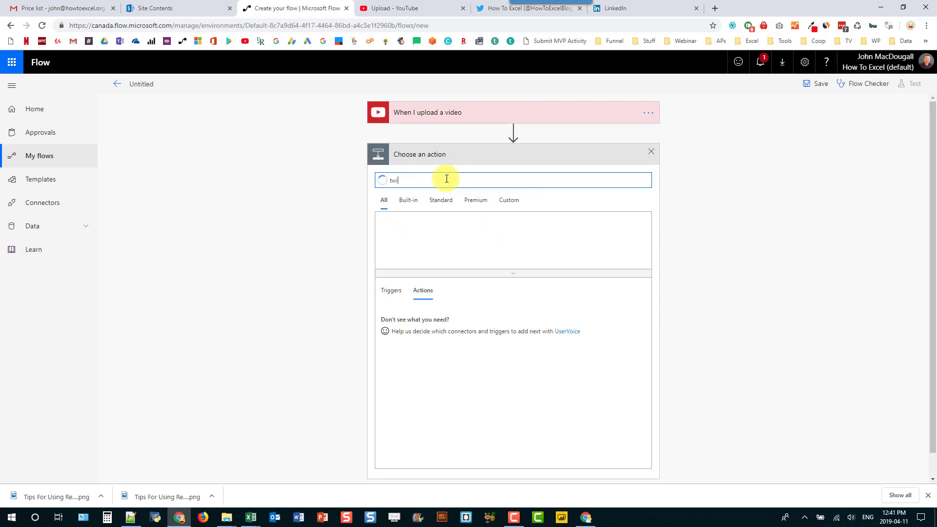
type("tt")
left_click(399, 229)
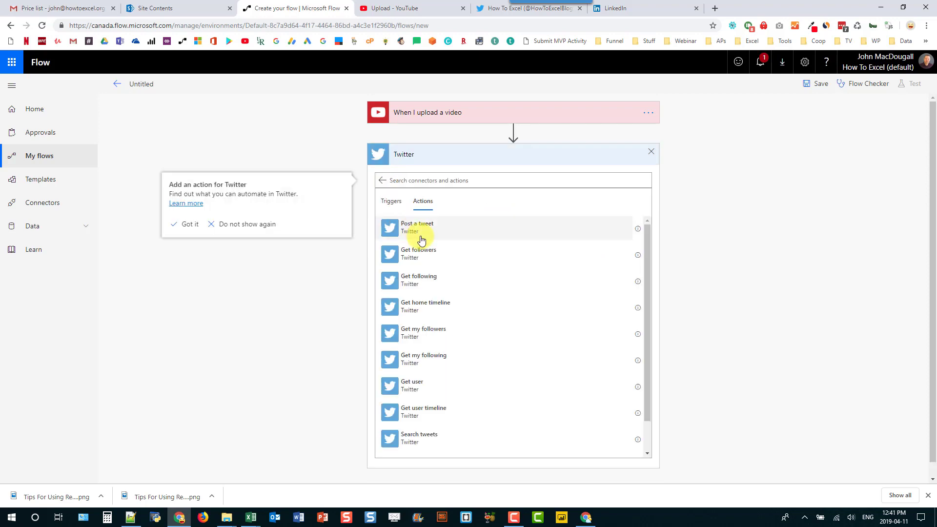
left_click(444, 229)
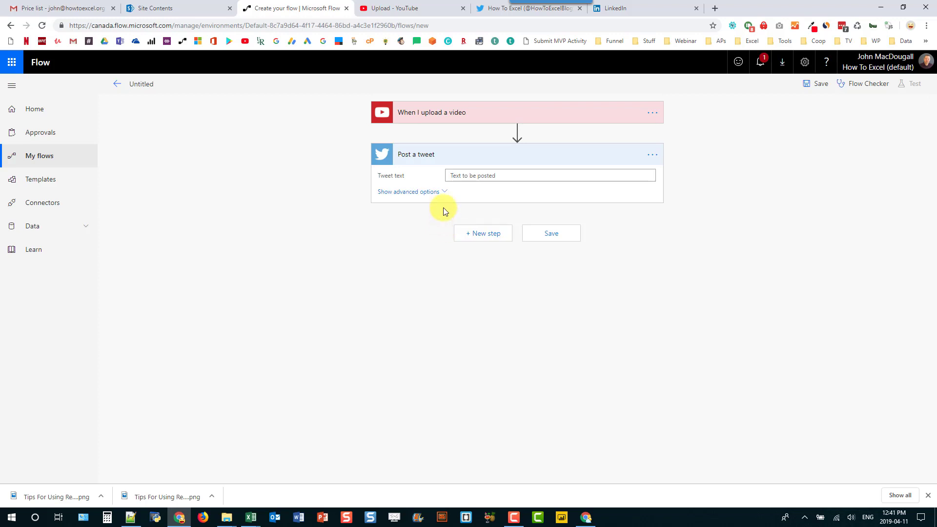
left_click(440, 191)
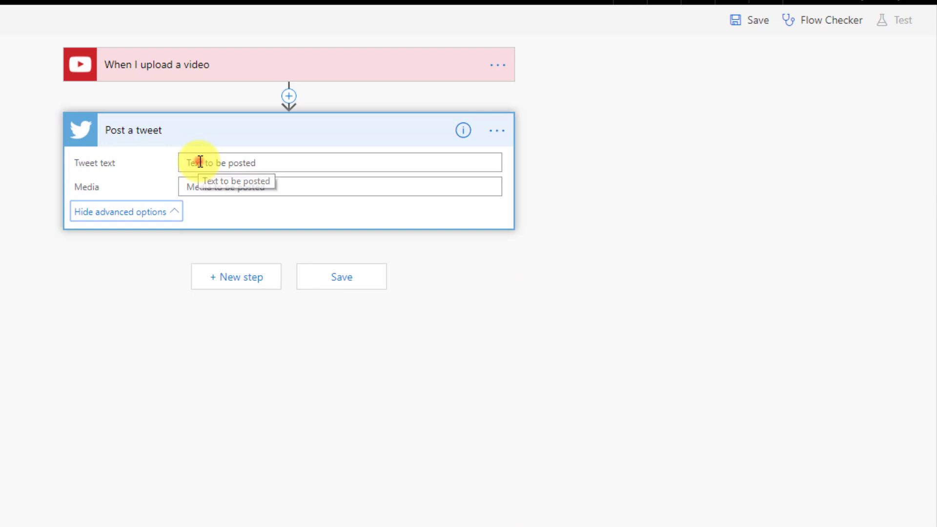
Step: Start the tweet text with a pasted emoji followed by the video's Summary Title
left_click(200, 162)
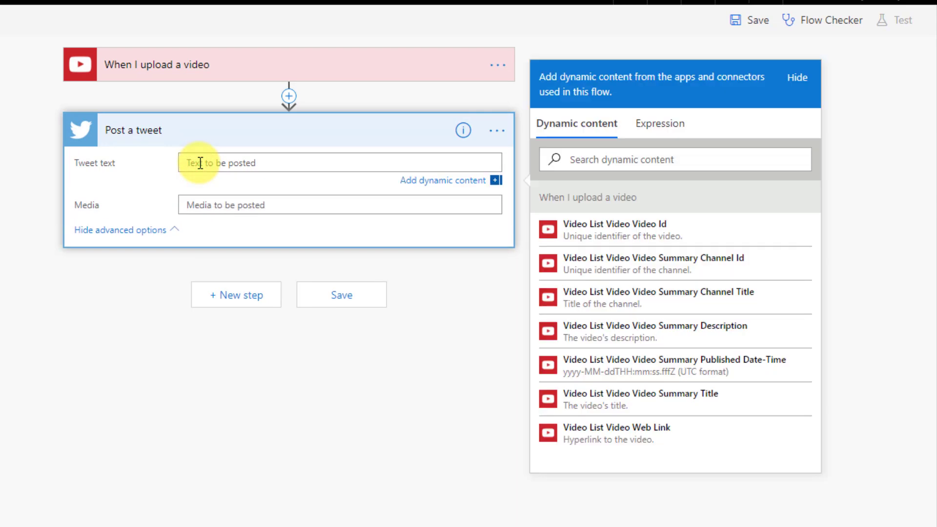
type("👉")
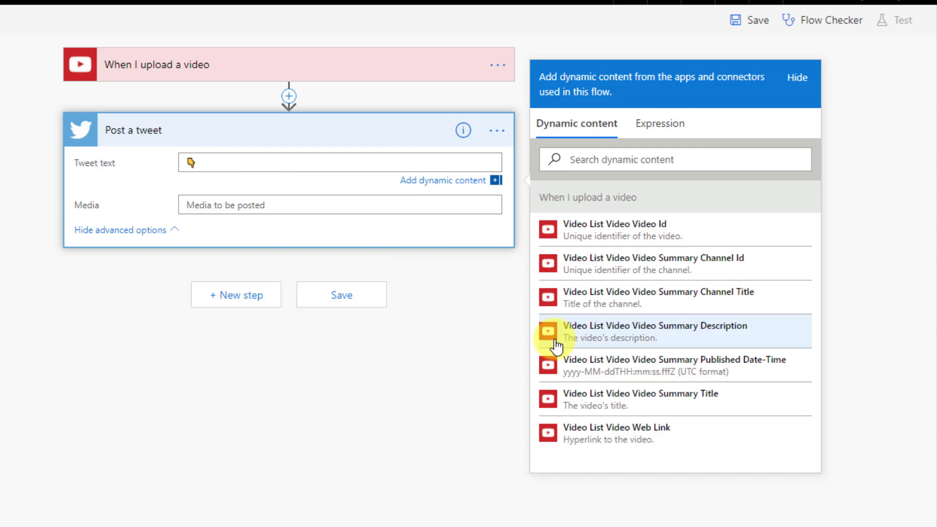
left_click(630, 405)
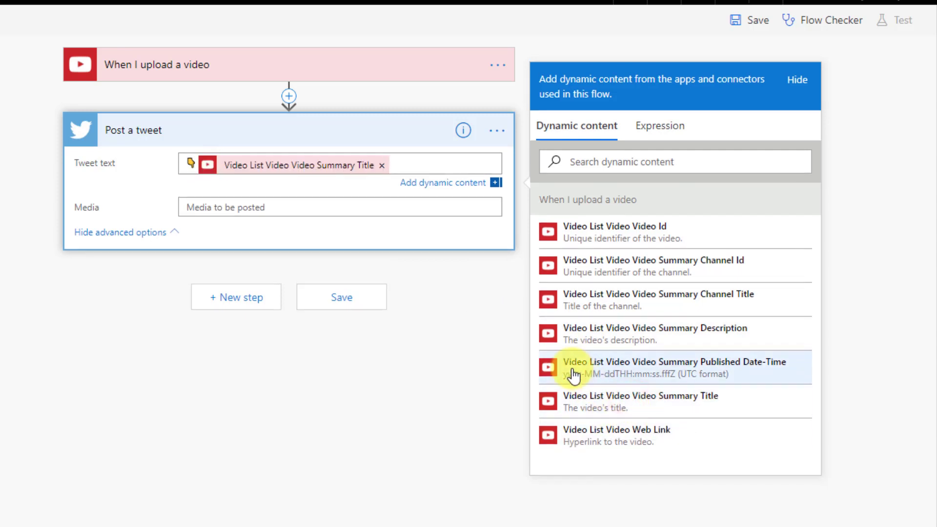
Step: Put the video's Web Link on a second line of the tweet text
left_click(427, 166)
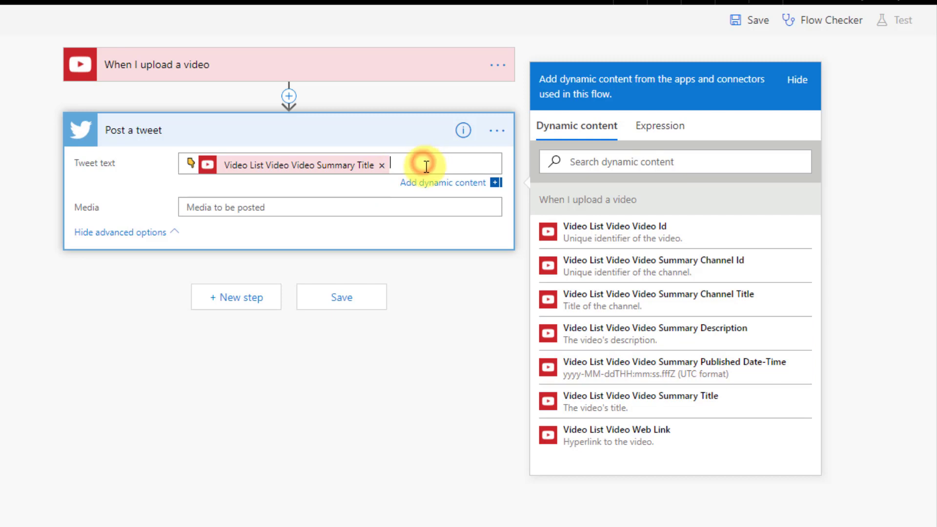
key("Return")
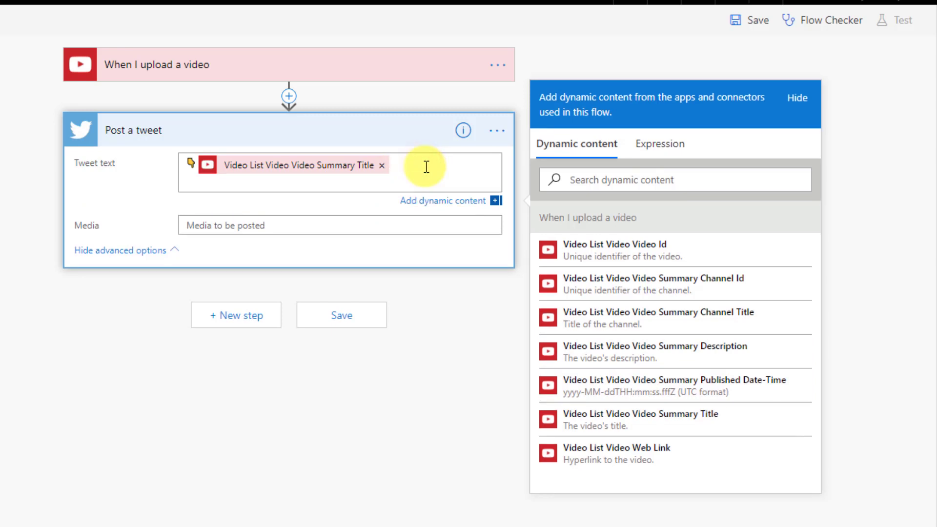
left_click(655, 463)
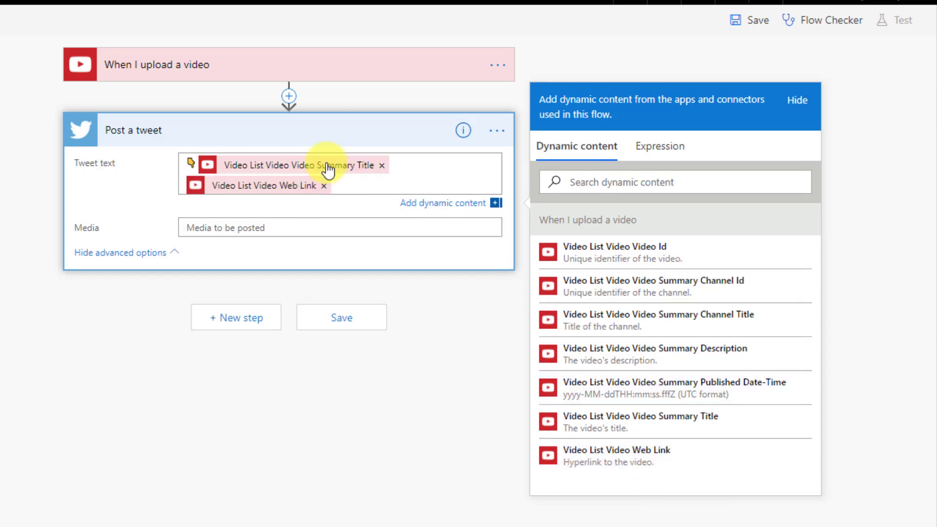
mouse_move(343, 169)
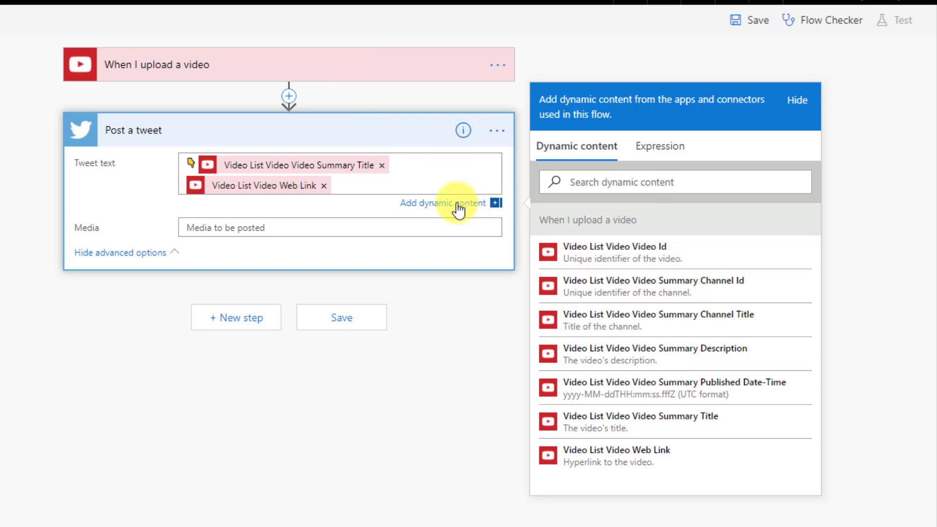
left_click(441, 186)
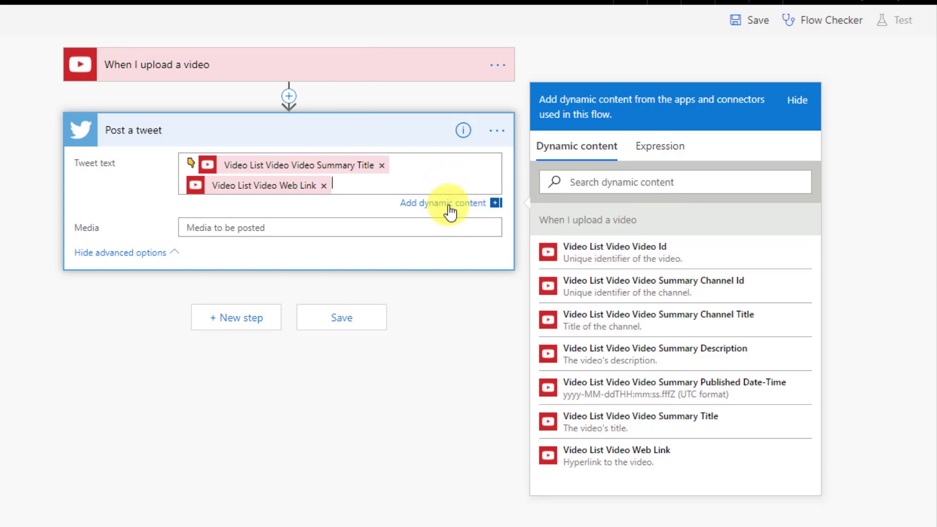
left_click(449, 210)
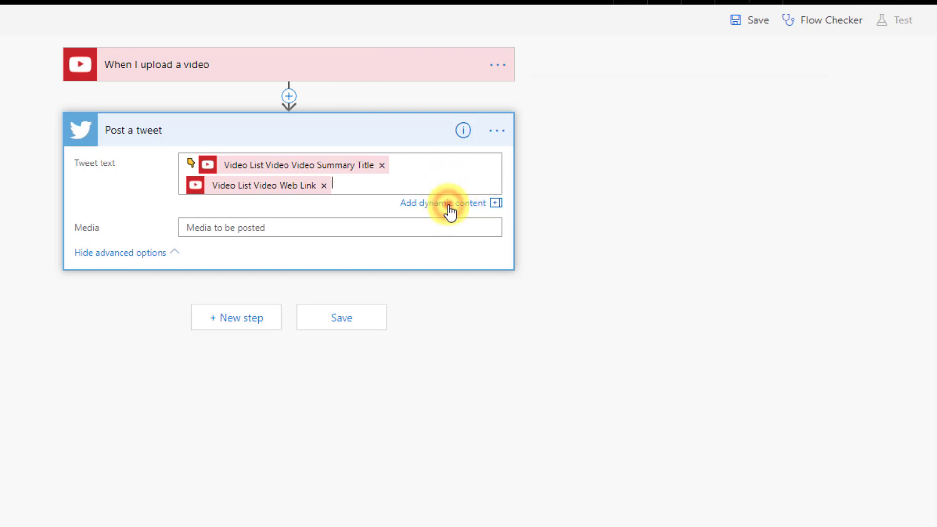
left_click(450, 210)
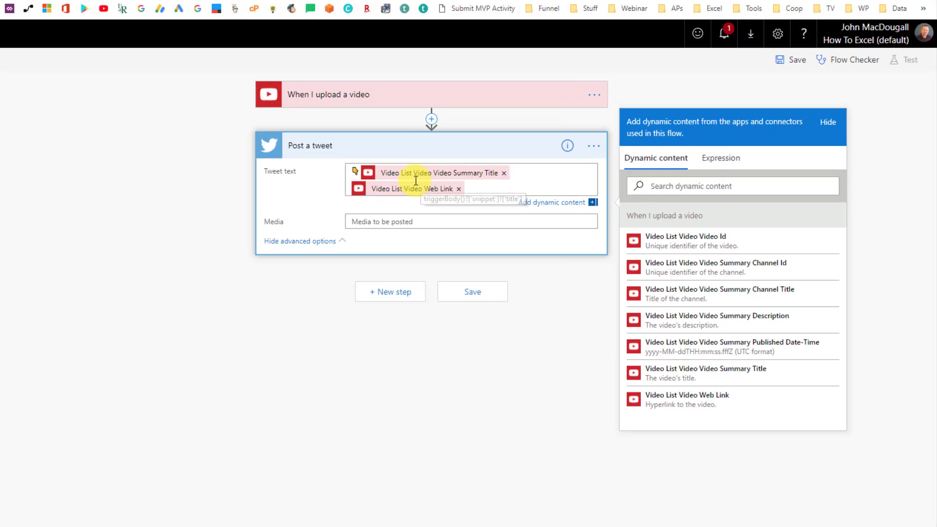
Step: Add LinkedIn's 'Share an article (preview)' action after the tweet step
left_click(397, 292)
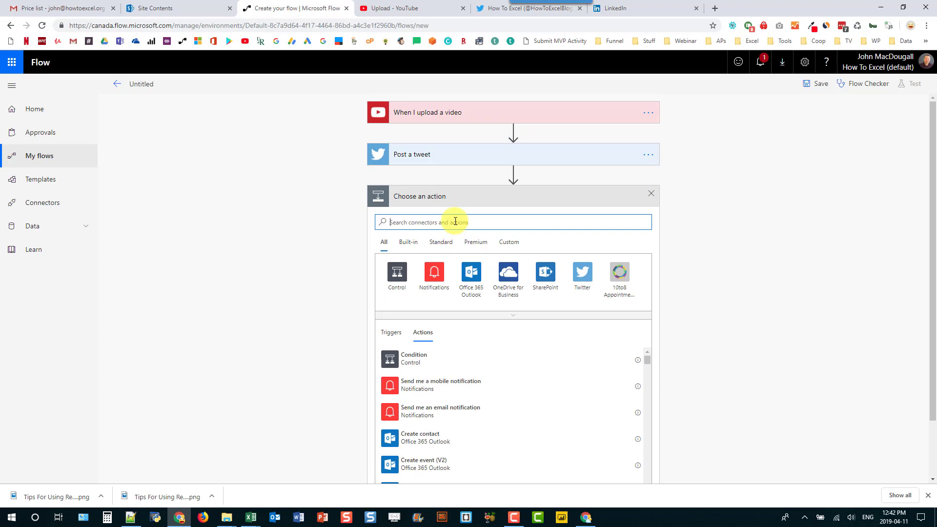
type("link")
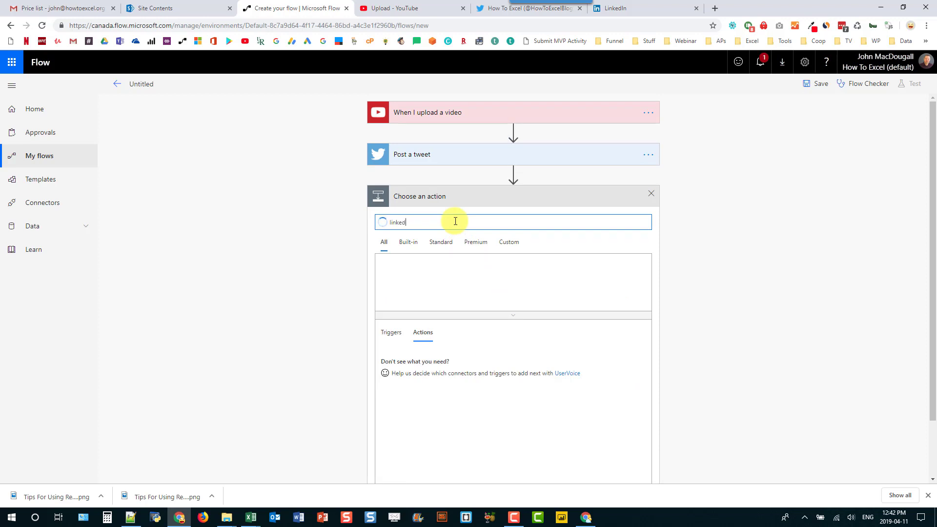
type("edin")
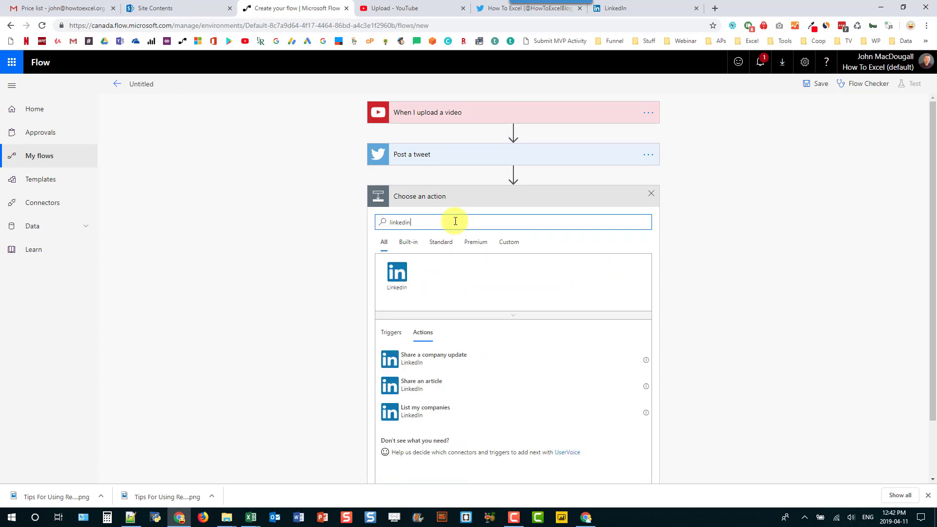
left_click(397, 273)
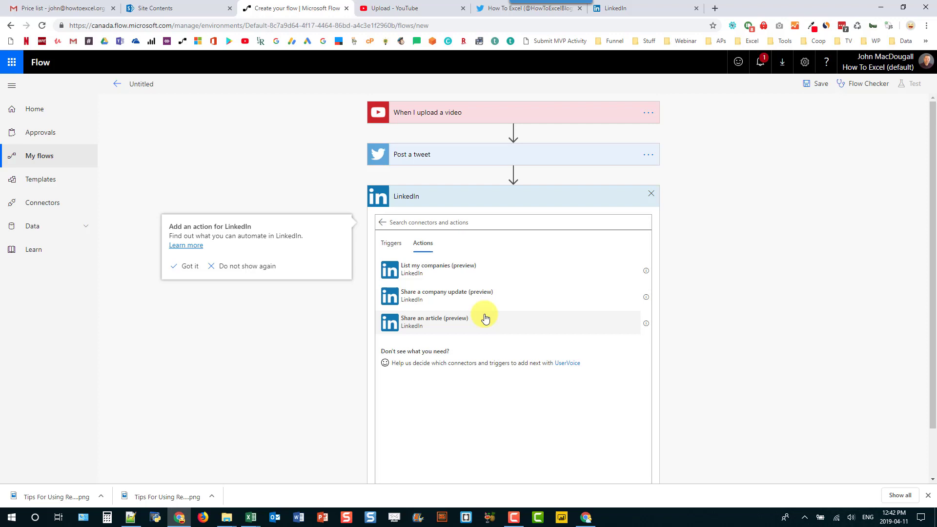
left_click(479, 323)
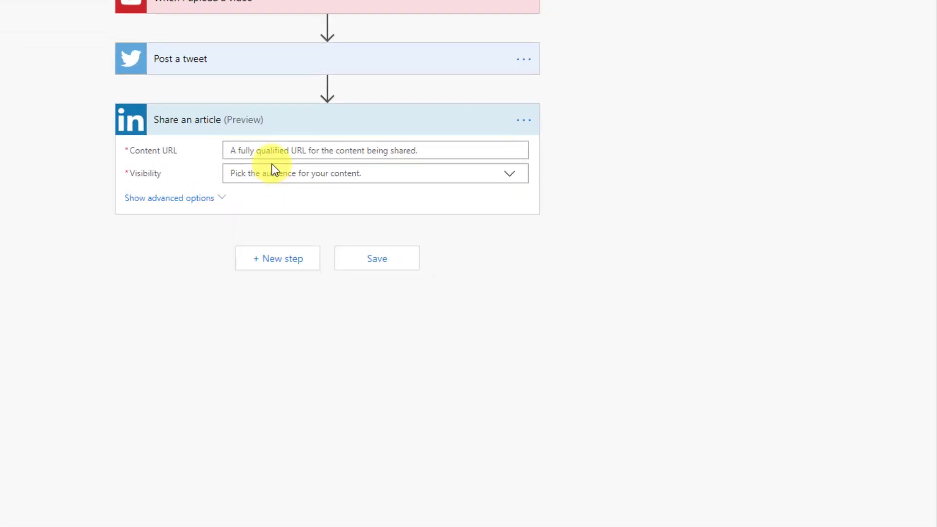
Step: Show the share's advanced fields and set Content URL to the video's Web Link
left_click(171, 199)
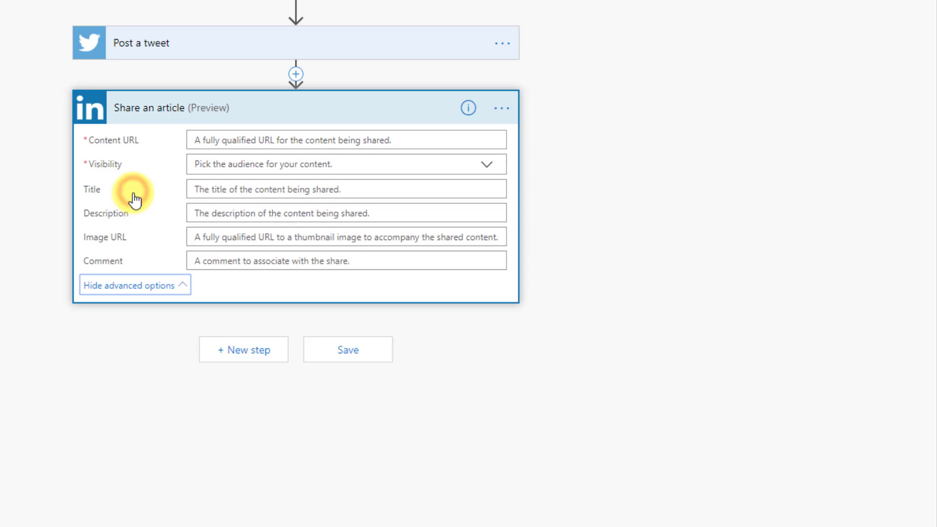
left_click(210, 140)
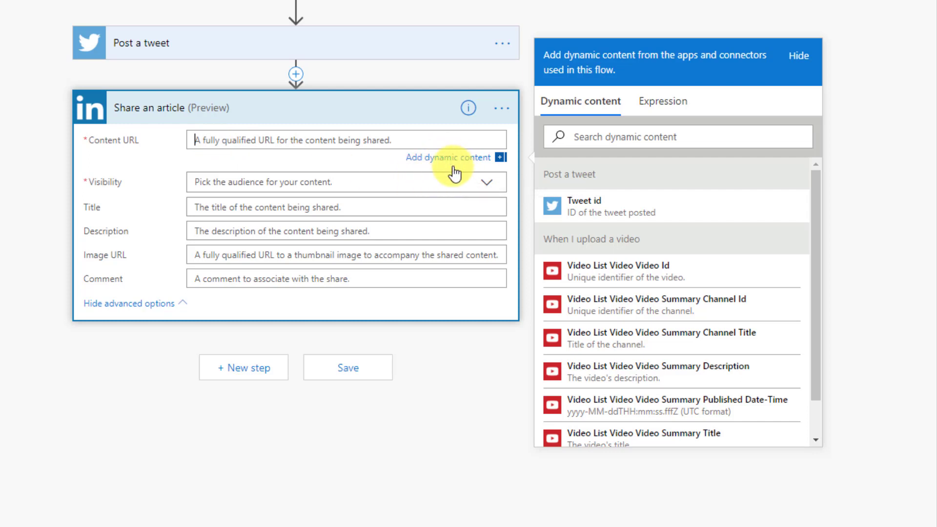
scroll(583, 239, "down", 2)
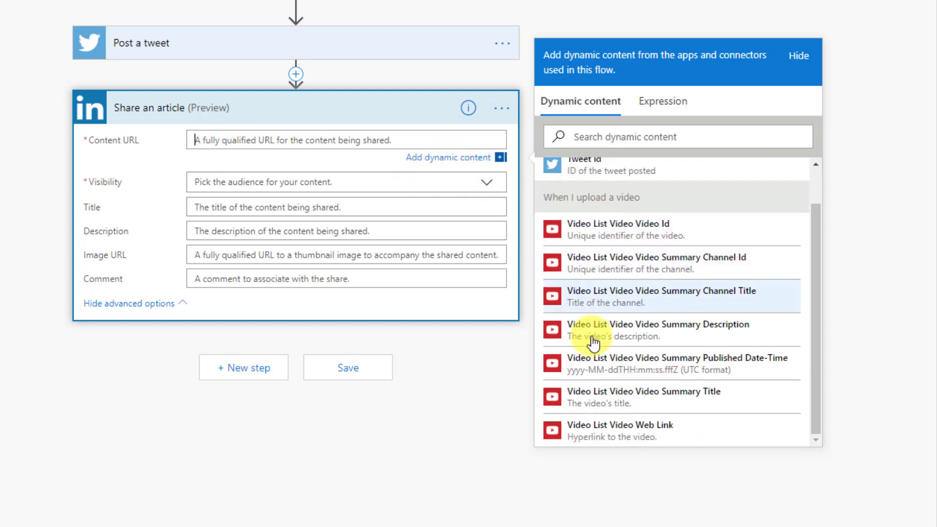
left_click(645, 430)
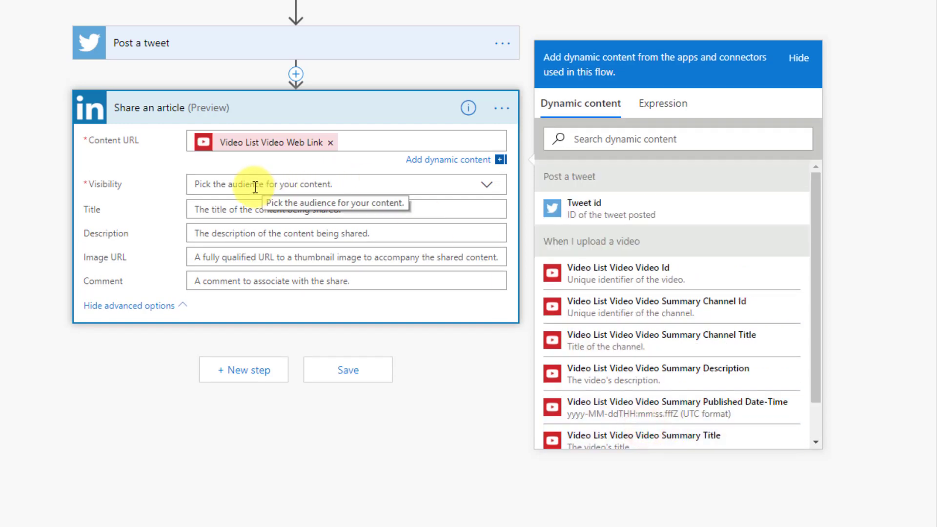
Step: Set Visibility to 'anyone' and Title to the video's Summary Title
left_click(255, 187)
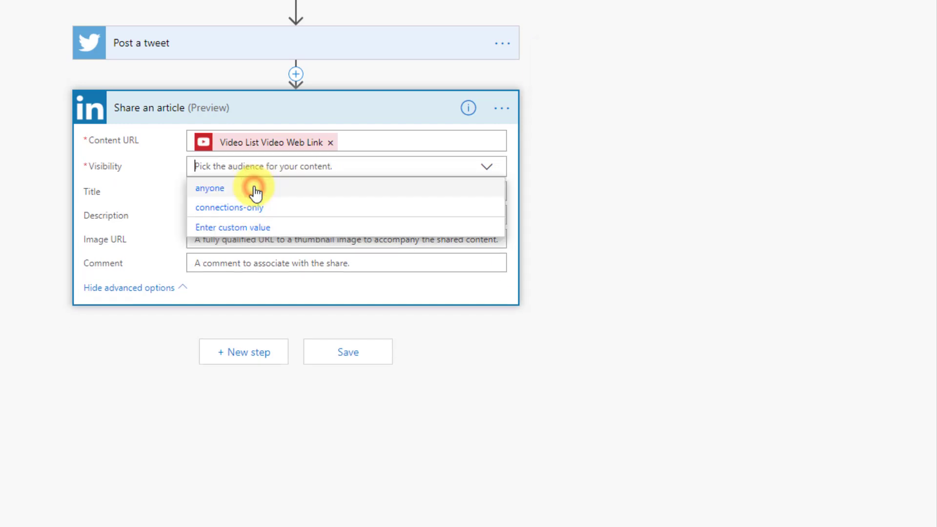
left_click(219, 190)
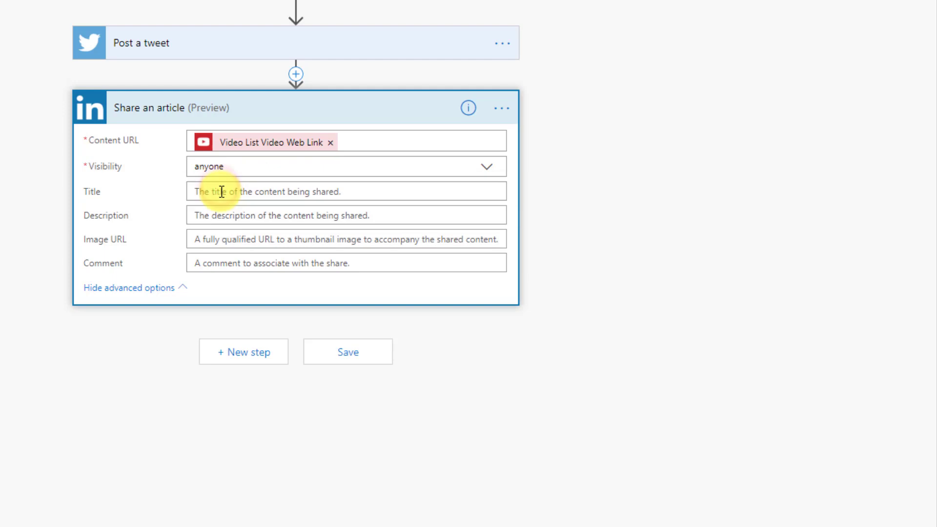
left_click(221, 192)
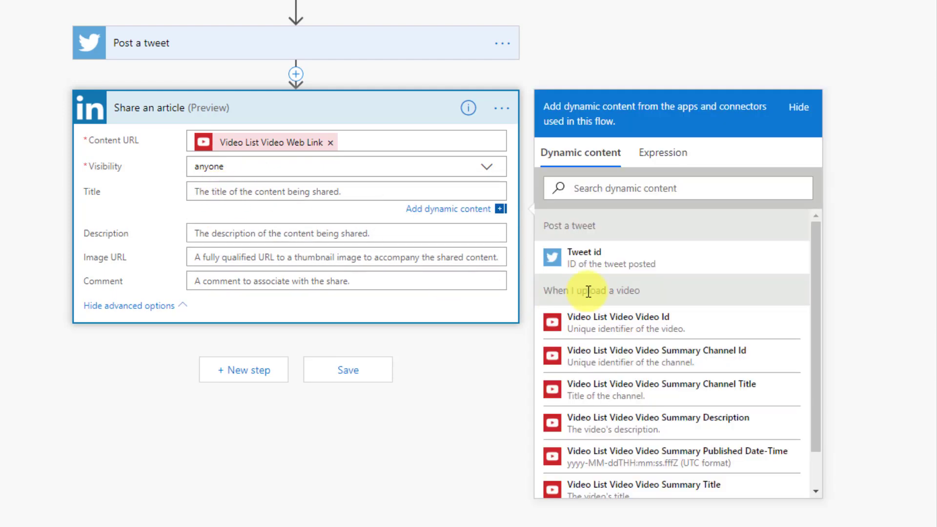
scroll(628, 292, "down", 1)
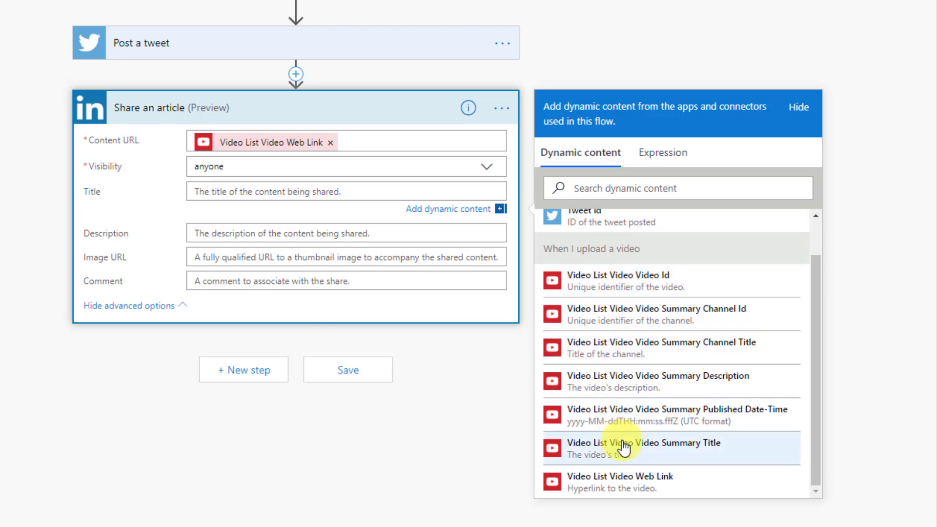
left_click(570, 445)
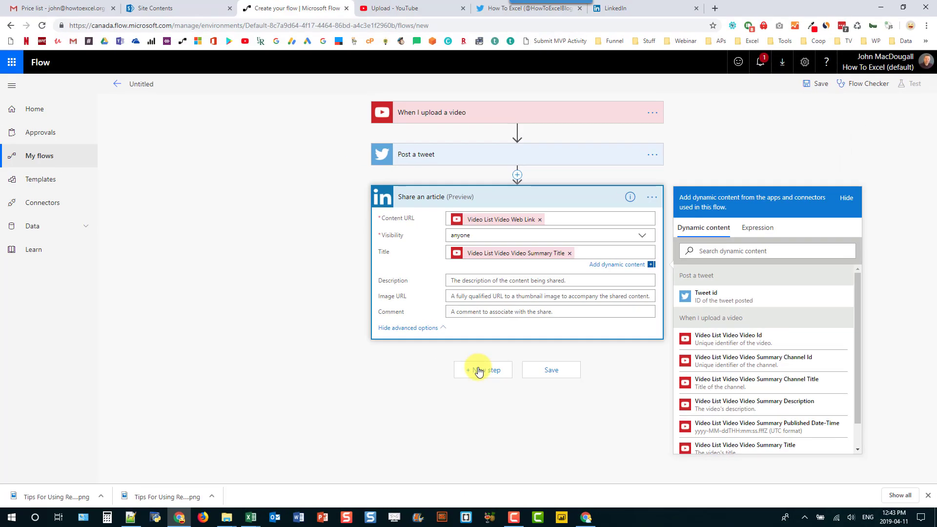
Step: Add the Excel Online (Business) 'Add a row into a table' action after the LinkedIn step
left_click(479, 371)
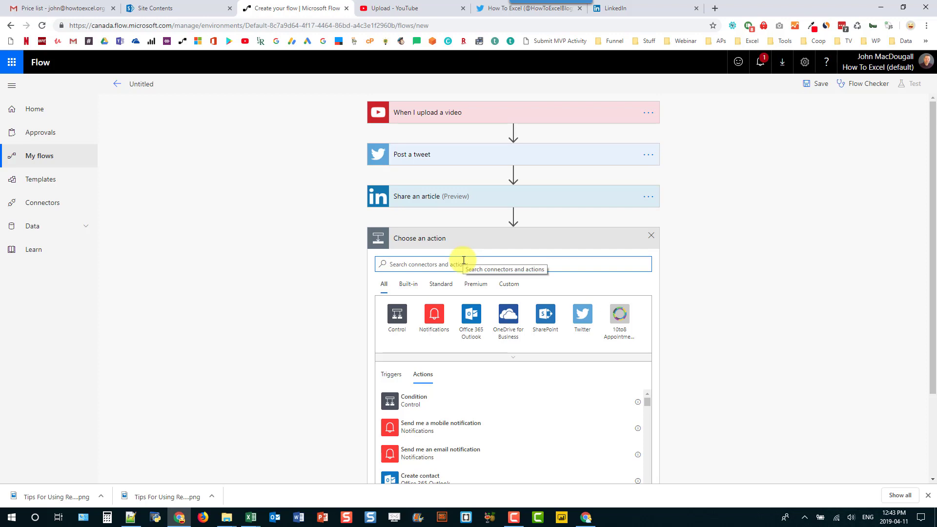
type("excel")
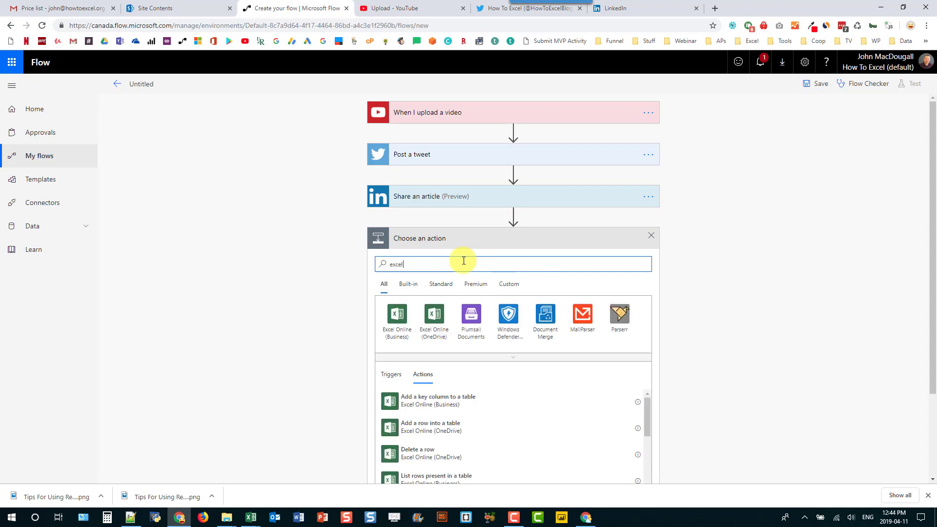
left_click(390, 318)
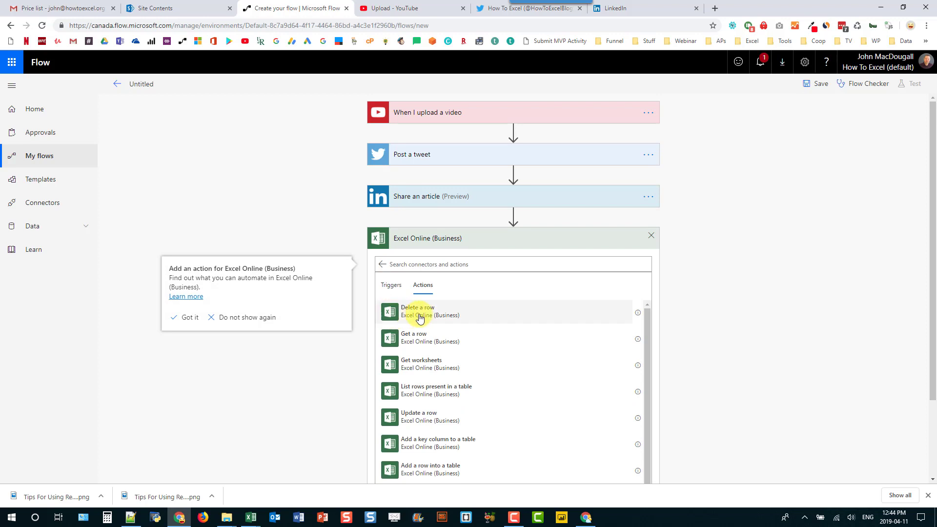
scroll(439, 342, "down", 1)
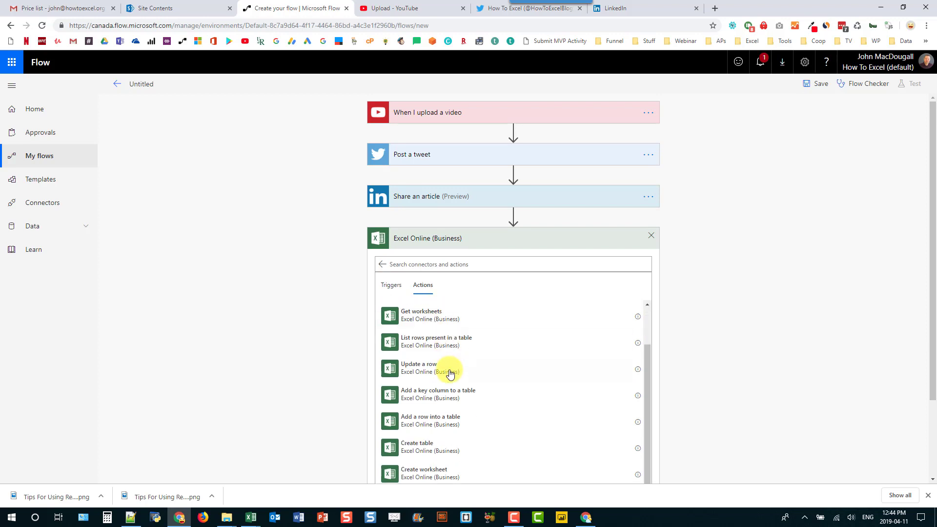
left_click(458, 421)
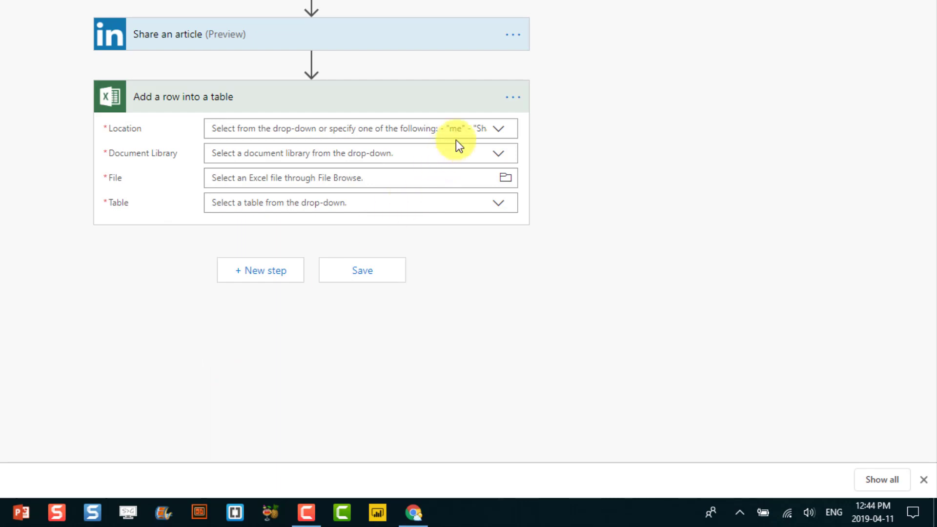
Step: Set Location to OneDrive for Business and Document Library to OneDrive
left_click(492, 131)
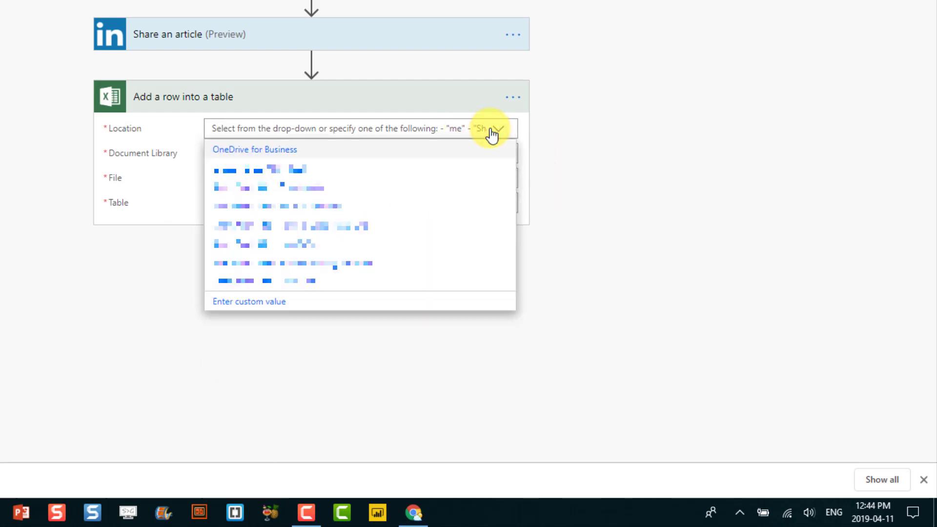
left_click(398, 150)
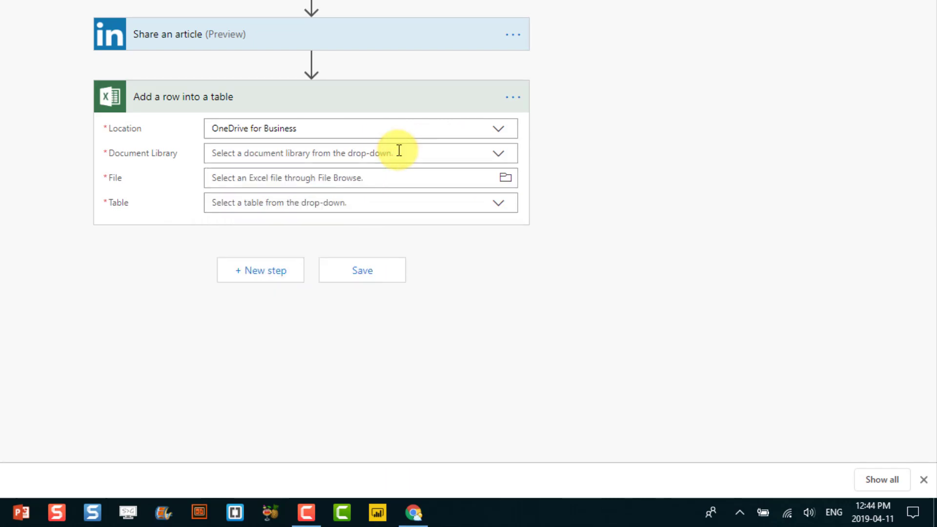
left_click(497, 155)
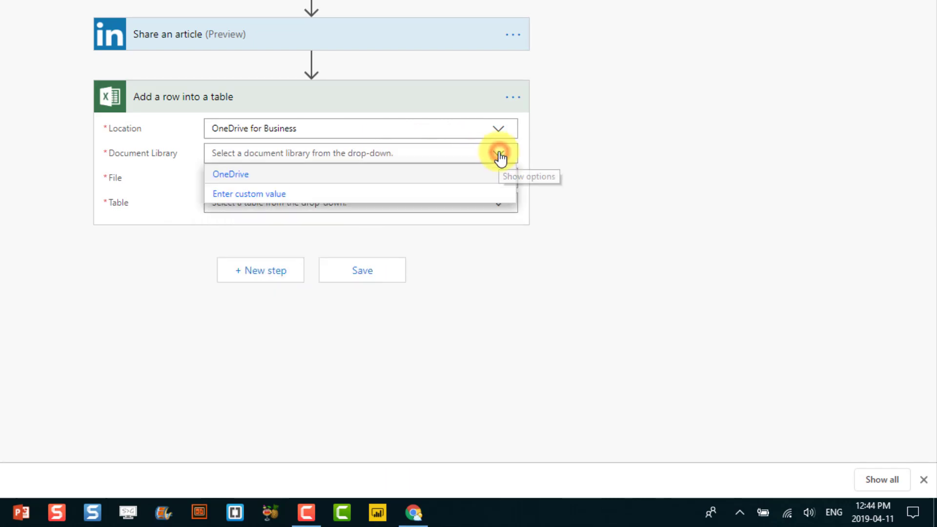
left_click(420, 175)
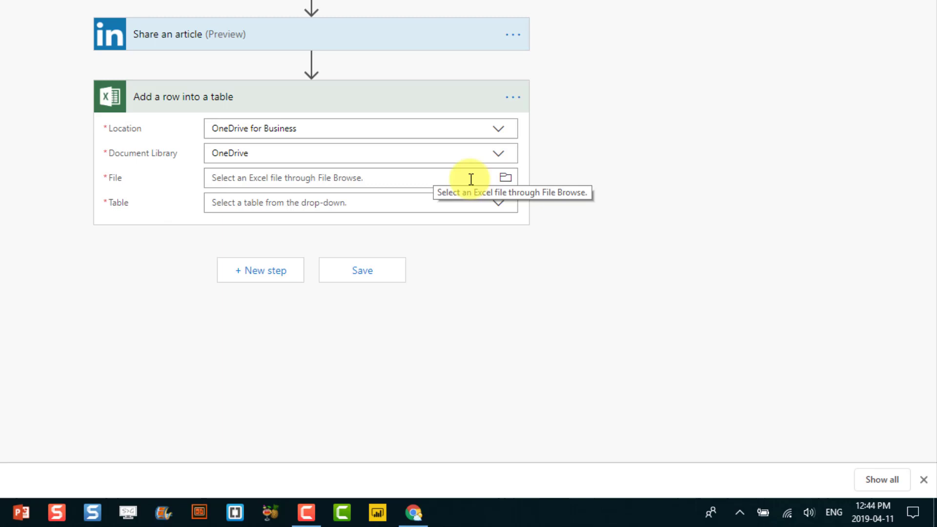
Step: Pick /Excel Website/YouTube/YouTube Video List.xlsx as the File
left_click(505, 178)
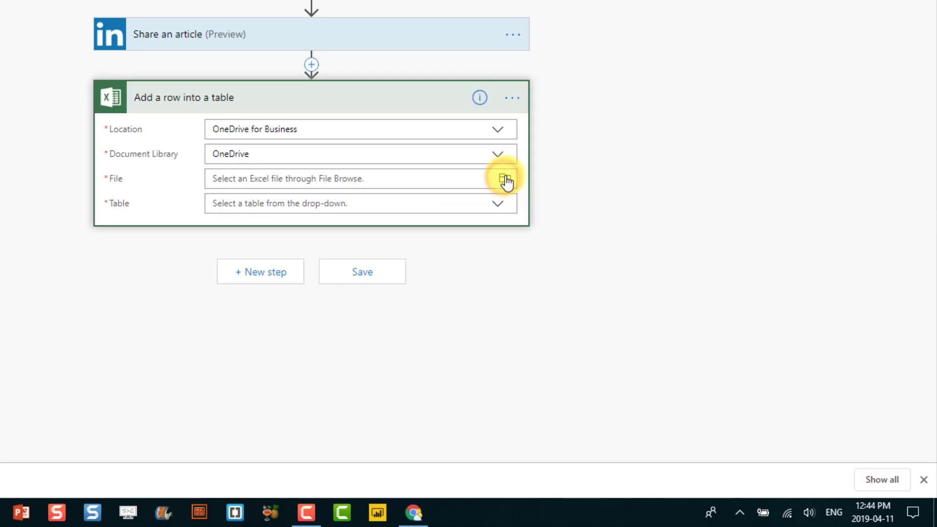
scroll(644, 322, "down", 3)
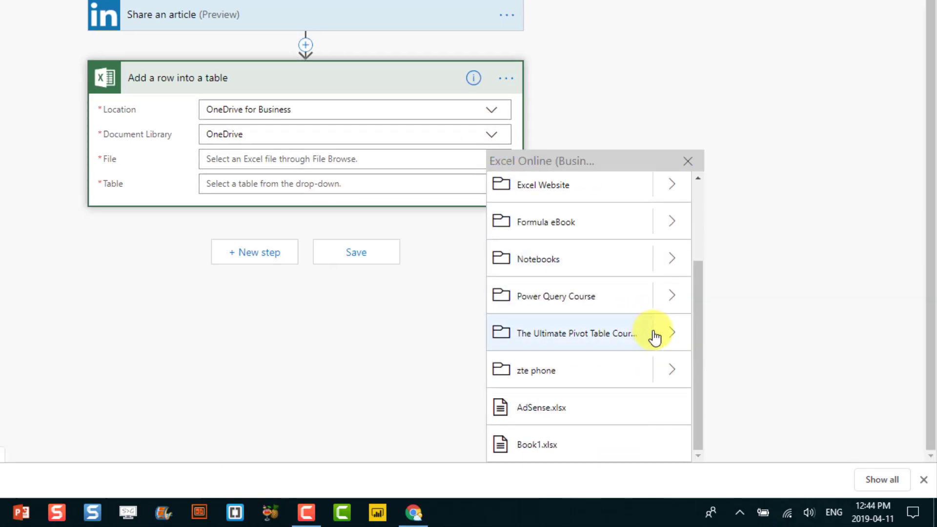
scroll(659, 327, "up", 3)
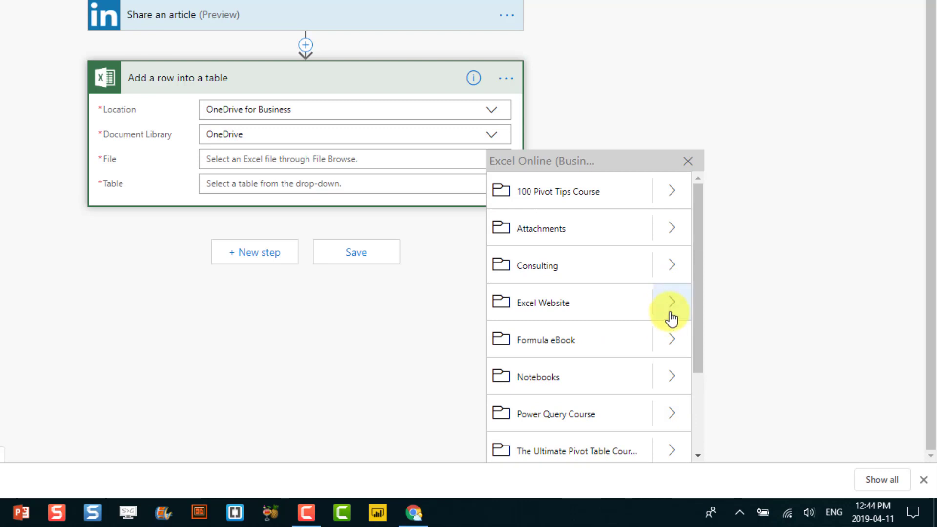
left_click(673, 306)
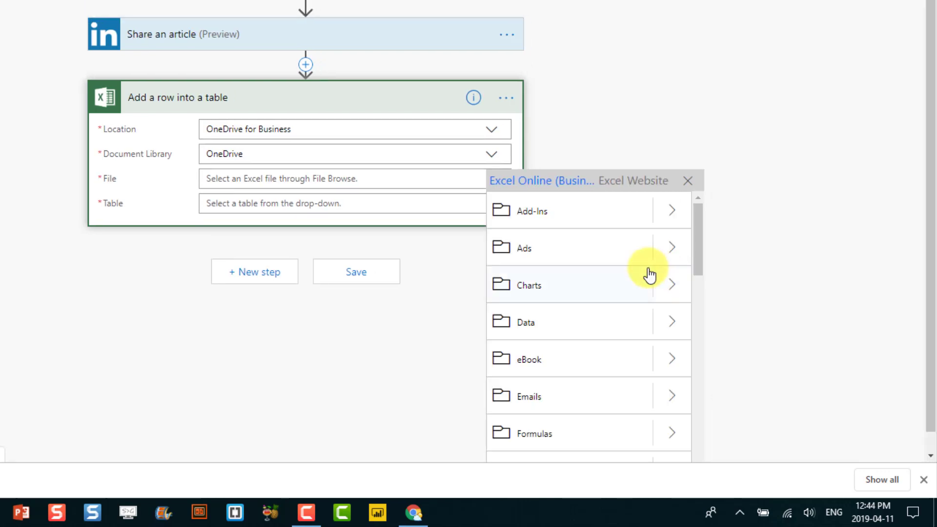
scroll(648, 288, "down", 10)
scroll(639, 369, "down", 1)
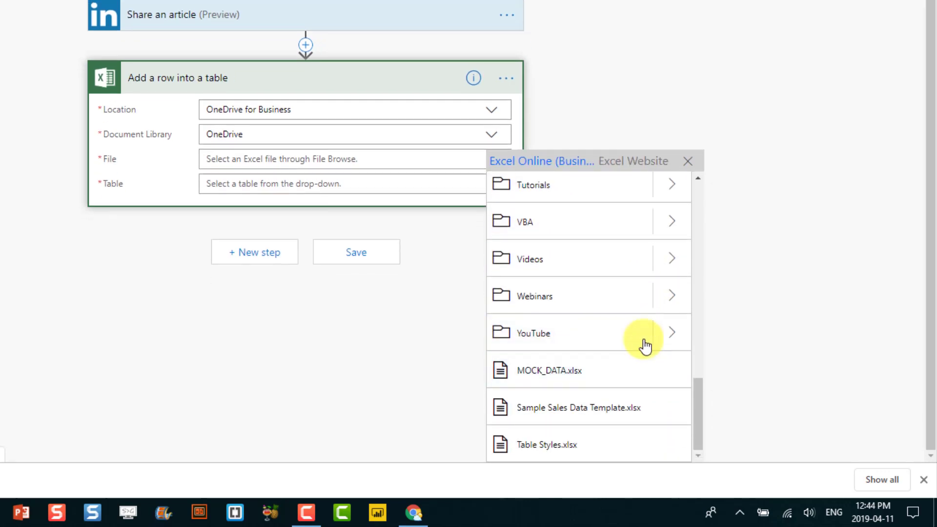
left_click(670, 331)
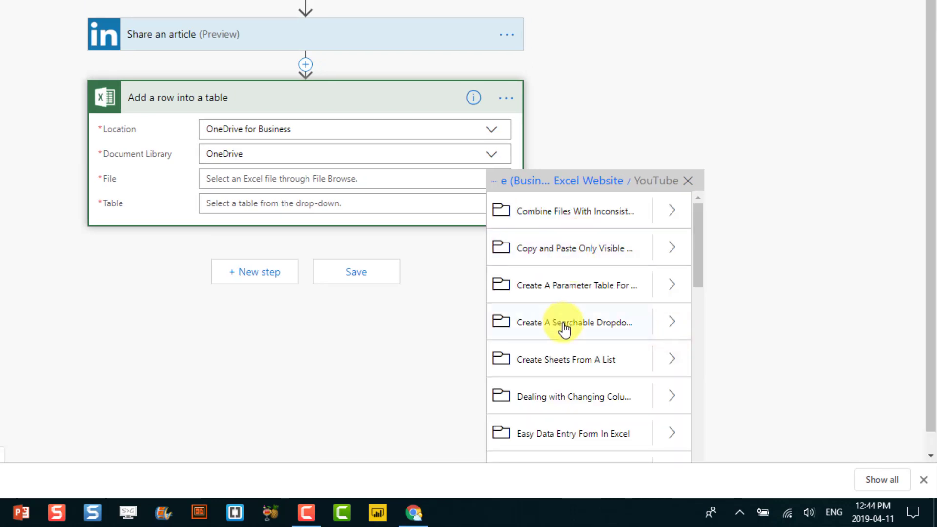
scroll(562, 329, "down", 8)
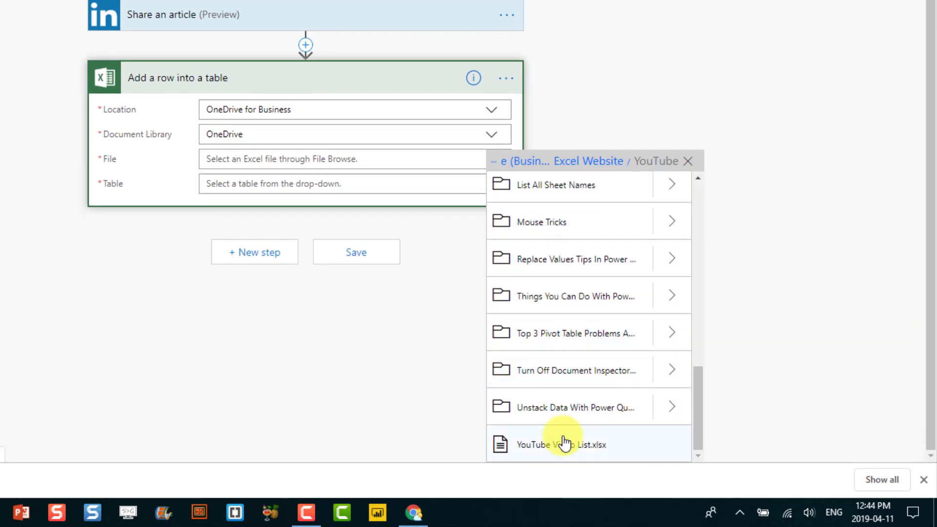
left_click(545, 454)
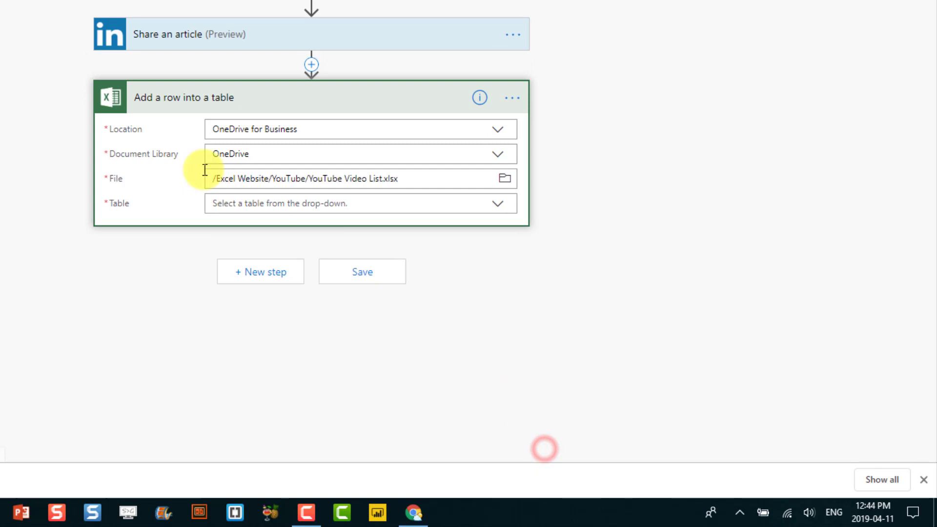
left_click(495, 205)
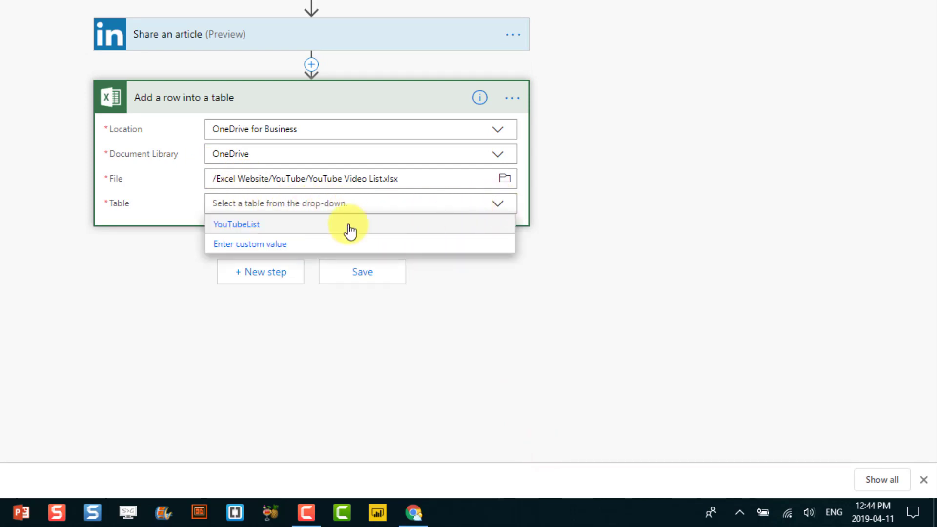
Step: Choose the YouTubeList table and fill Title with the video's Summary Title
left_click(303, 229)
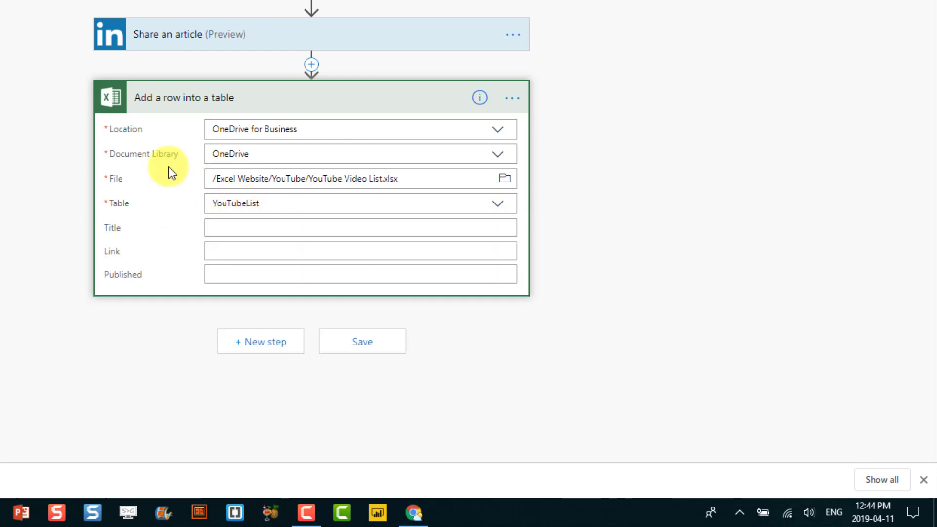
left_click(232, 233)
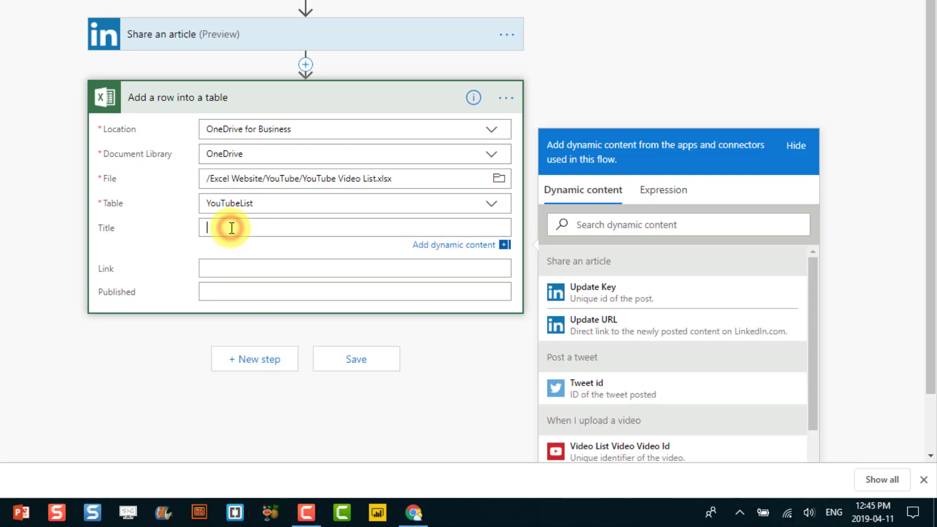
scroll(641, 331, "down", 1)
scroll(644, 336, "down", 4)
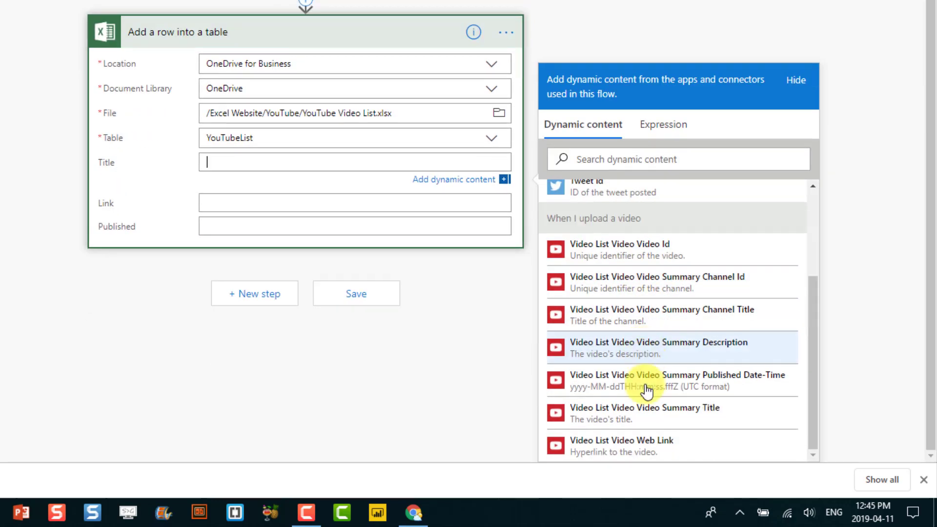
left_click(652, 418)
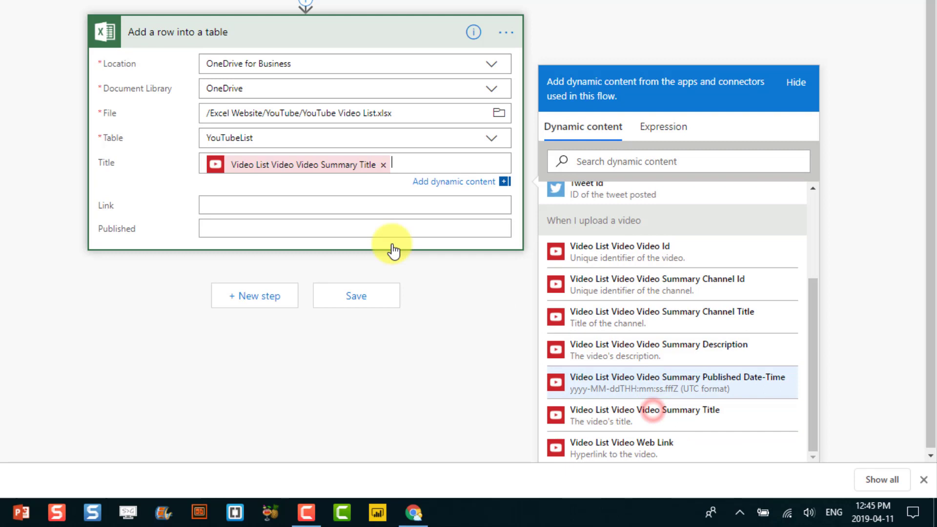
Step: Map Link to the video's Web Link and Published to its published date-time
left_click(311, 202)
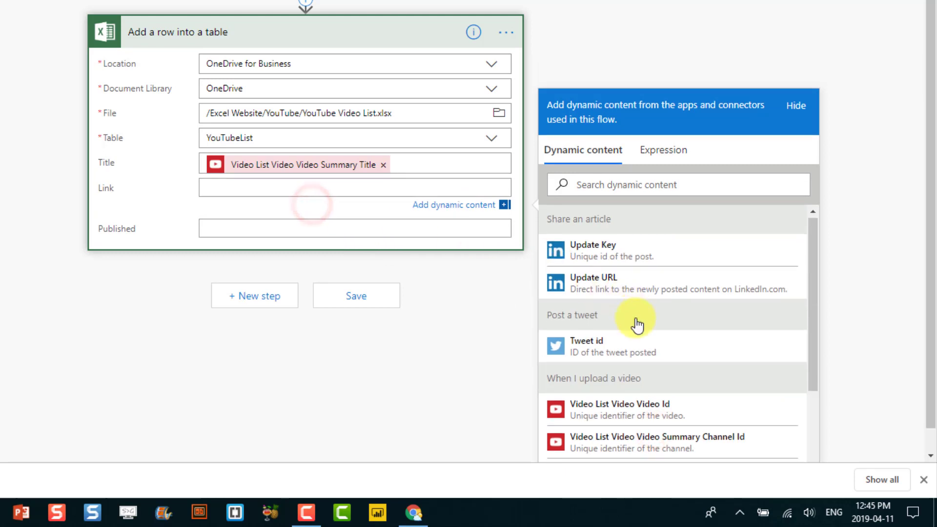
scroll(639, 356, "down", 5)
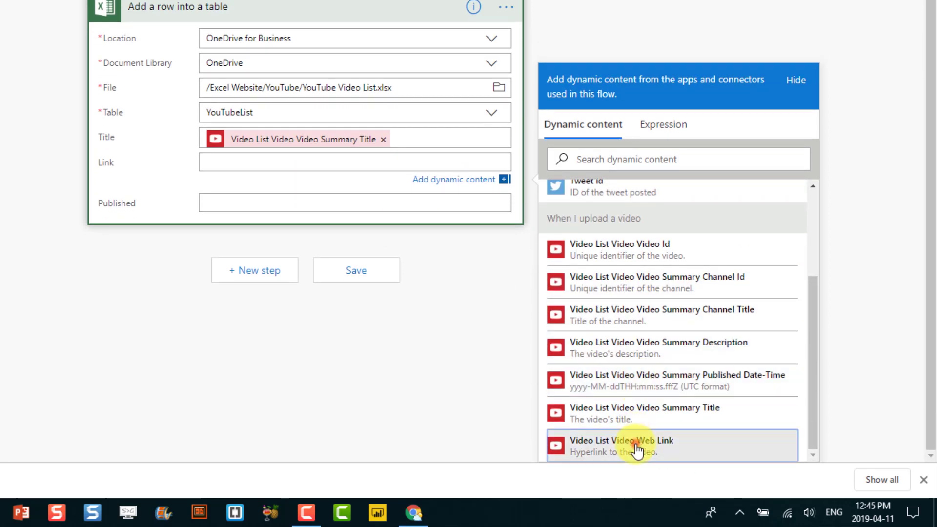
left_click(636, 438)
left_click(288, 198)
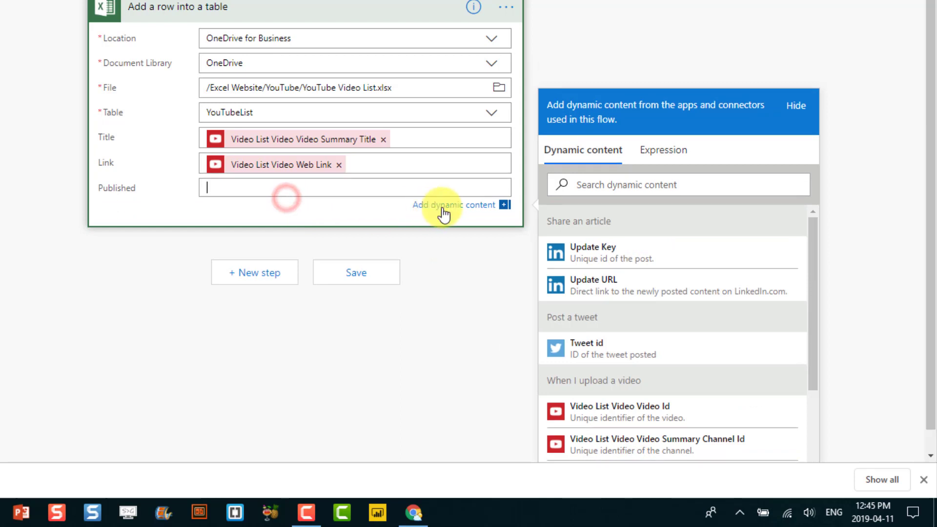
scroll(629, 270, "down", 5)
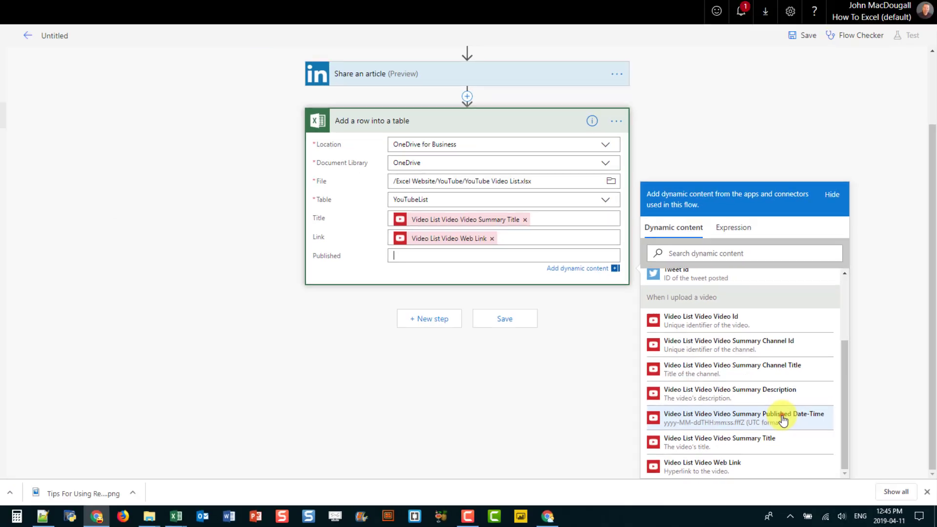
left_click(783, 419)
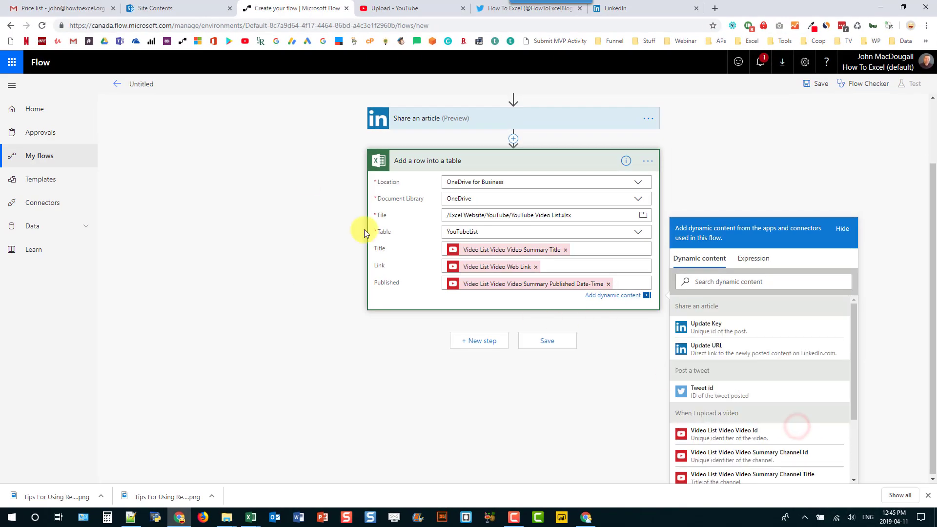
Step: Retitle the untitled flow 'YouTube to Twitter & LinkedIn' and save it
scroll(240, 78, "up", 2)
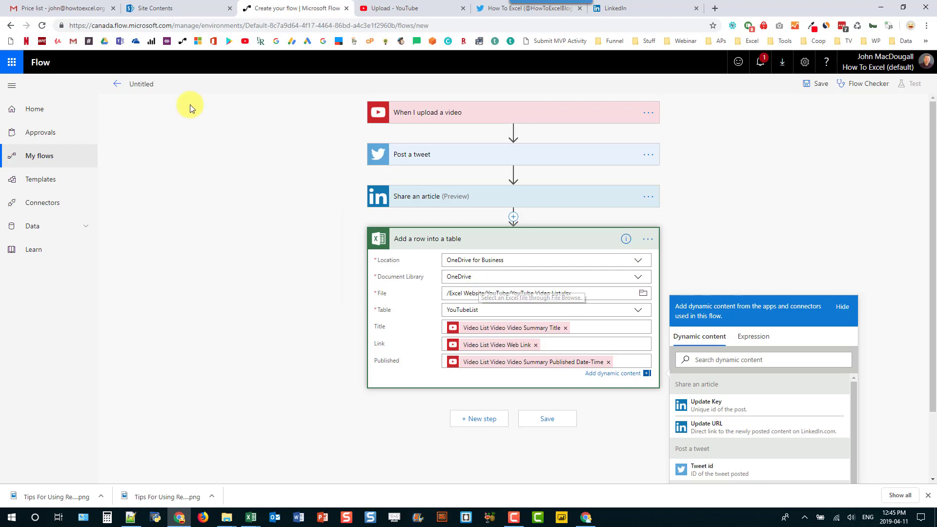
left_click(153, 84)
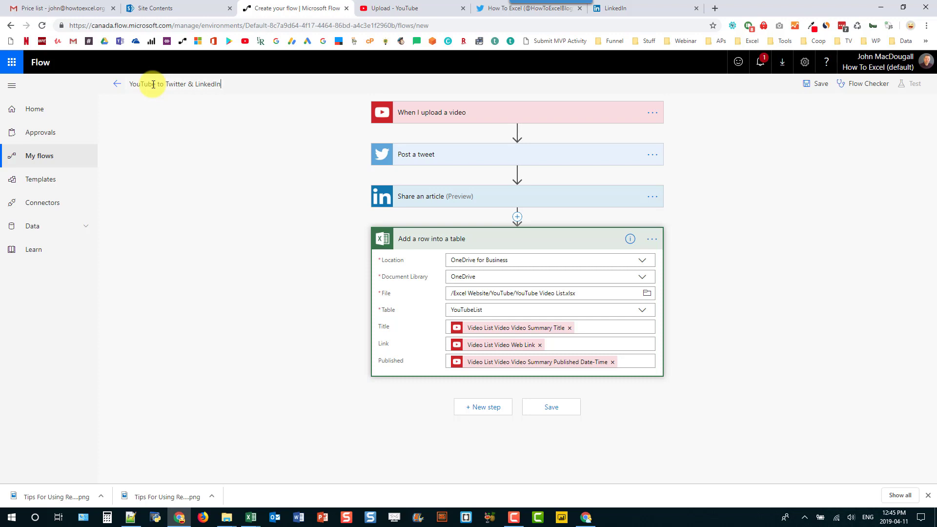
left_click(249, 111)
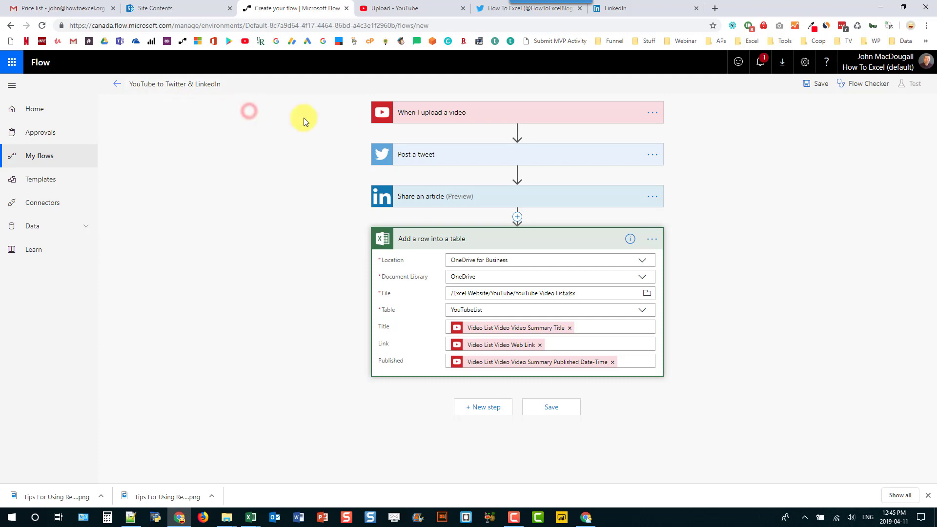
left_click(810, 85)
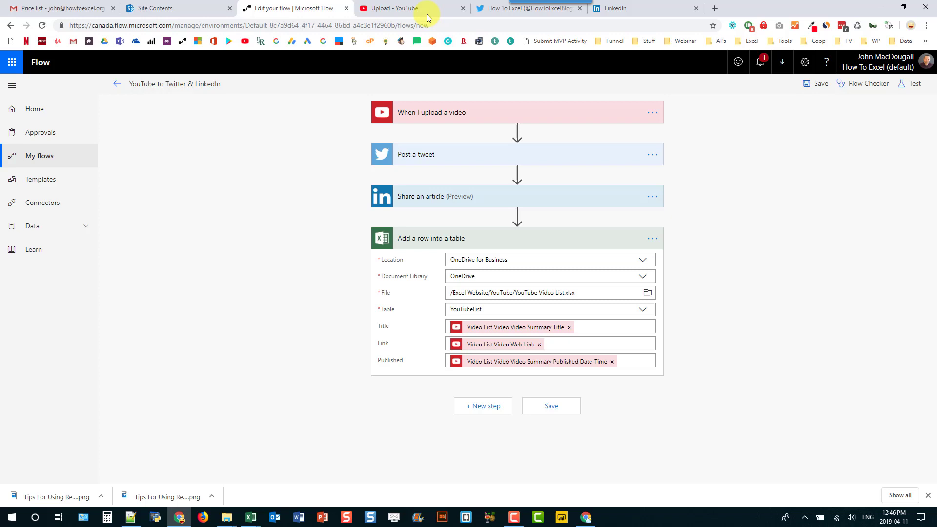
Step: Upload the 'Replace Values Tips In Power Query' video file on YouTube's Upload page
left_click(413, 9)
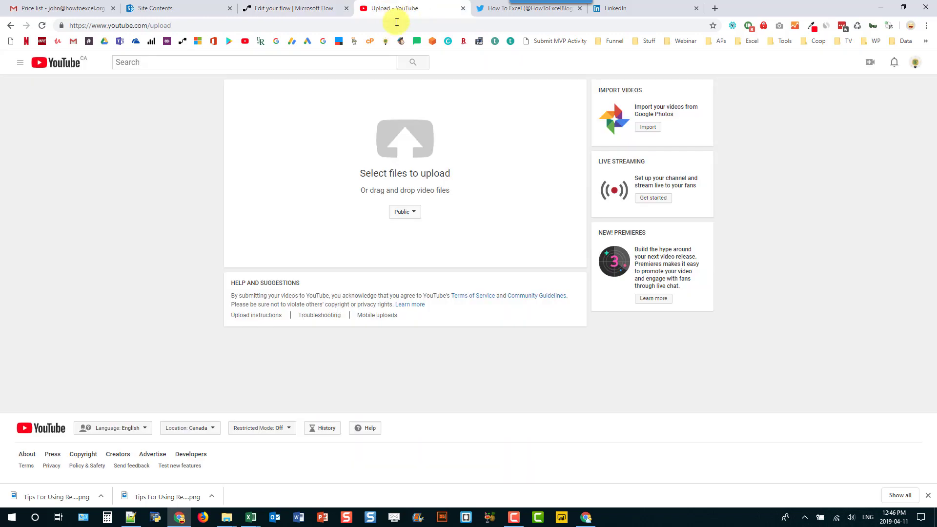
mouse_move(230, 521)
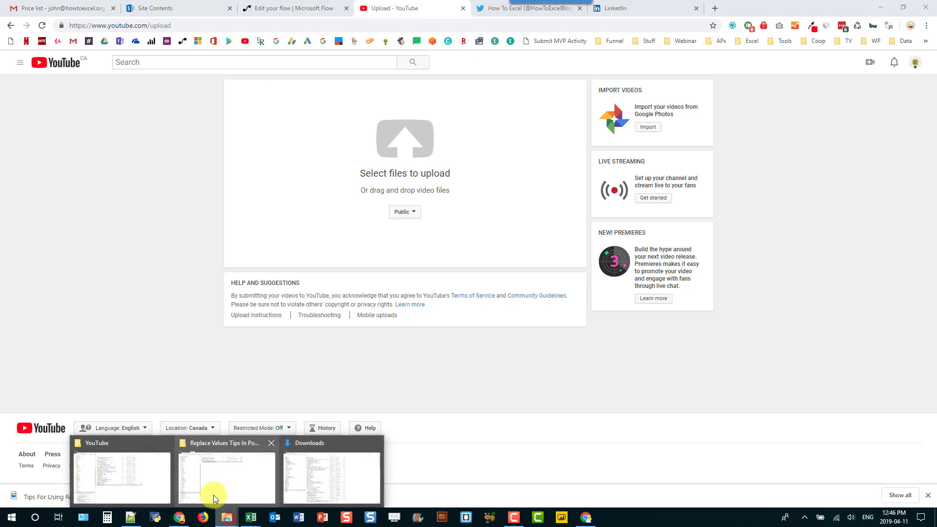
left_click(211, 496)
left_click_drag(316, 63, 362, 155)
Step: Paste in the video description and add a 'Power Query' tag
left_click(436, 190)
type("Learn some handy tips to use when cleaning data with the replace values command in power query.  Bulk find and replace video: https://www.youtube.com/watch?v=pQ-F6dQw0yg")
left_click(373, 240)
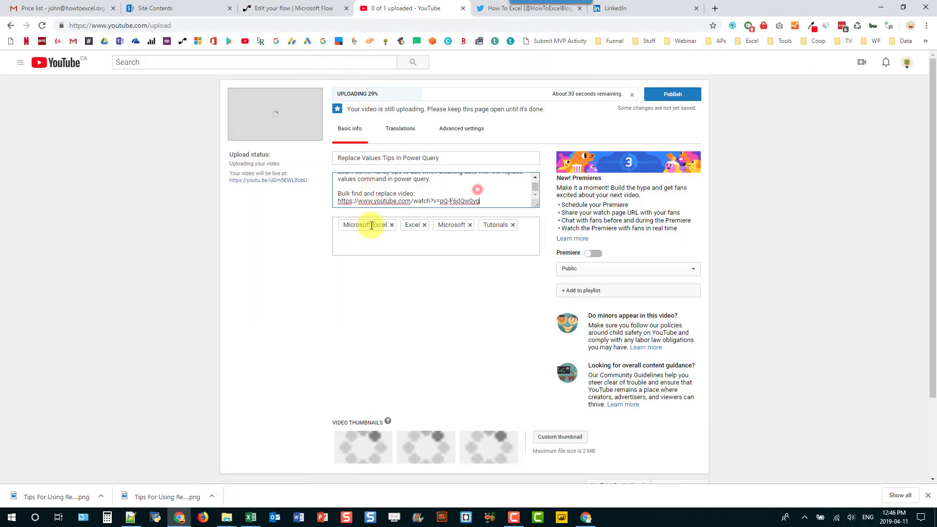
type("Power Query")
key("Return")
Step: Set a custom thumbnail image, publish the video, and return to the flow editor
left_click(560, 437)
double_click(361, 186)
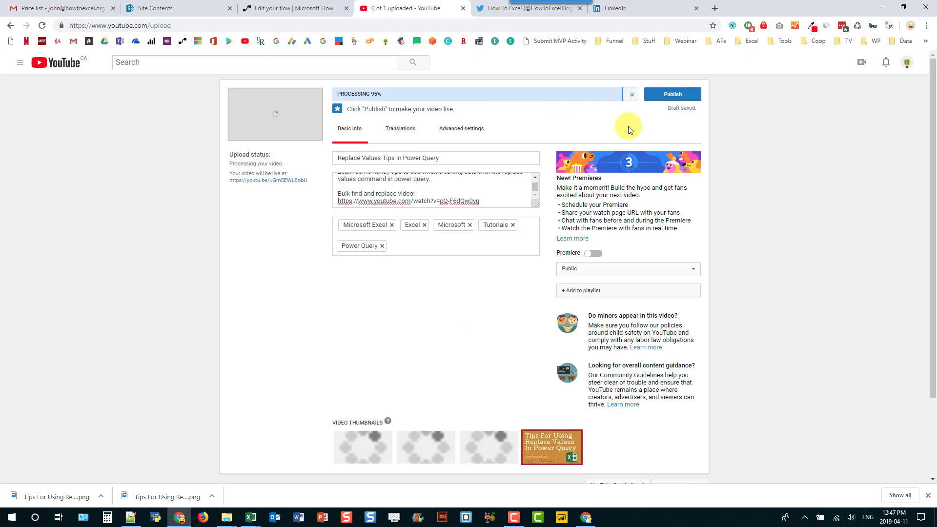
left_click(675, 94)
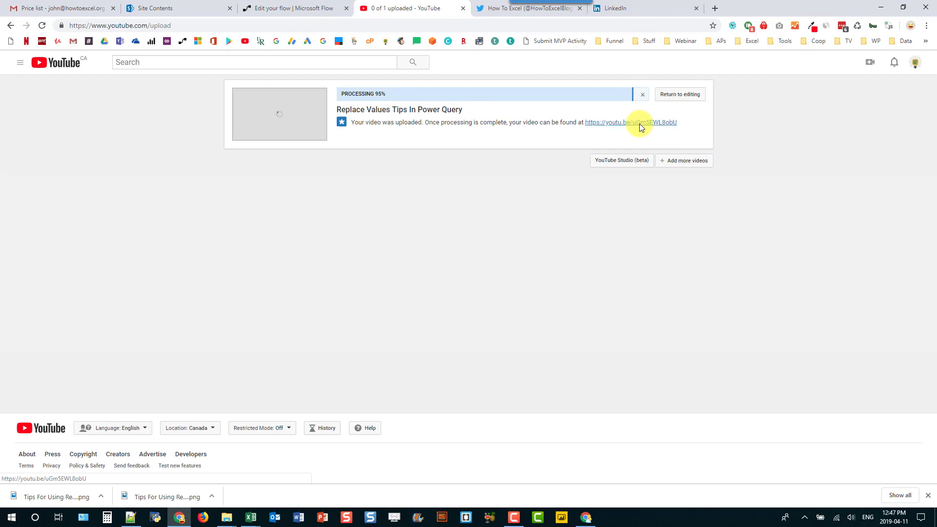
left_click(292, 8)
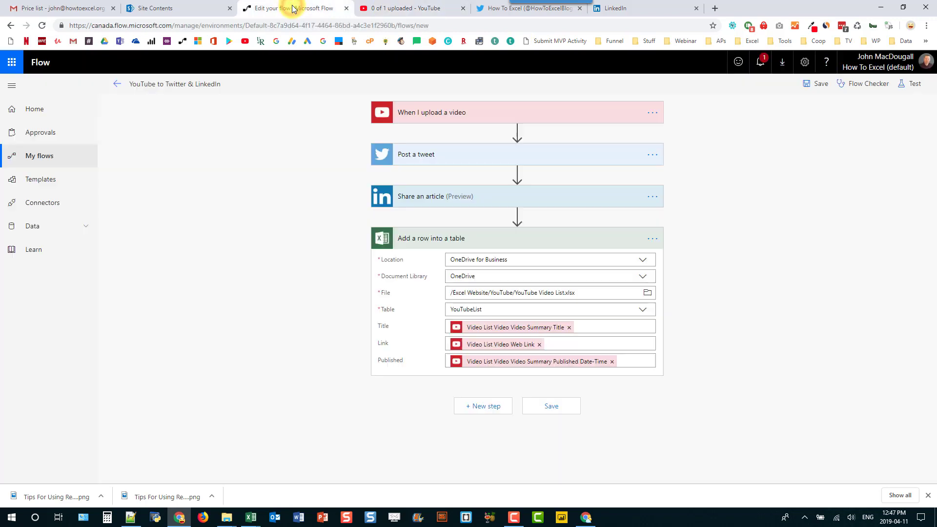
Step: Exit the flow editor and open 'YouTube to Twitter & LinkedIn' from My flows to see its run history
left_click(115, 86)
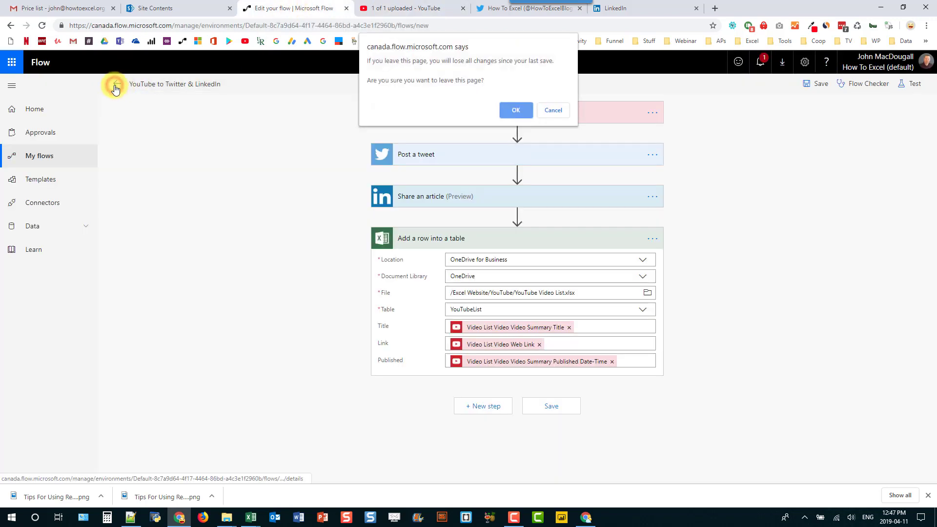
left_click(514, 109)
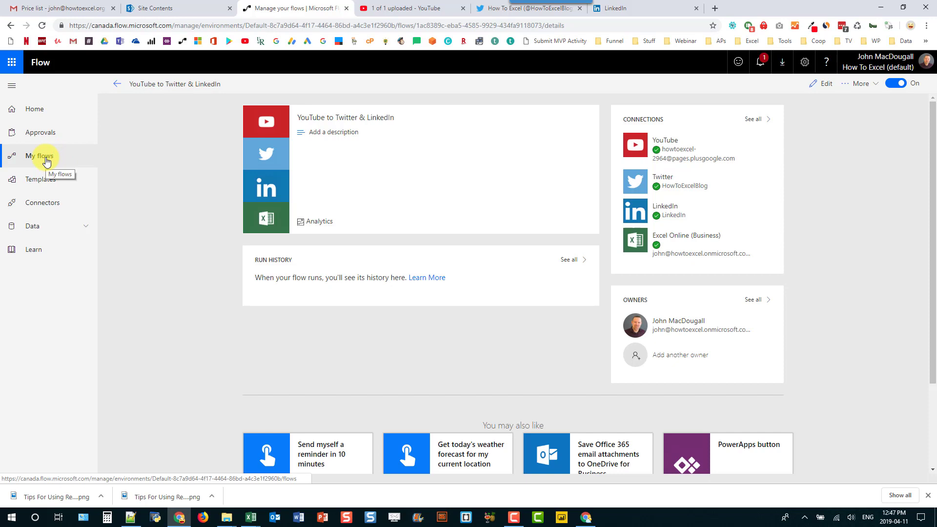
left_click(49, 162)
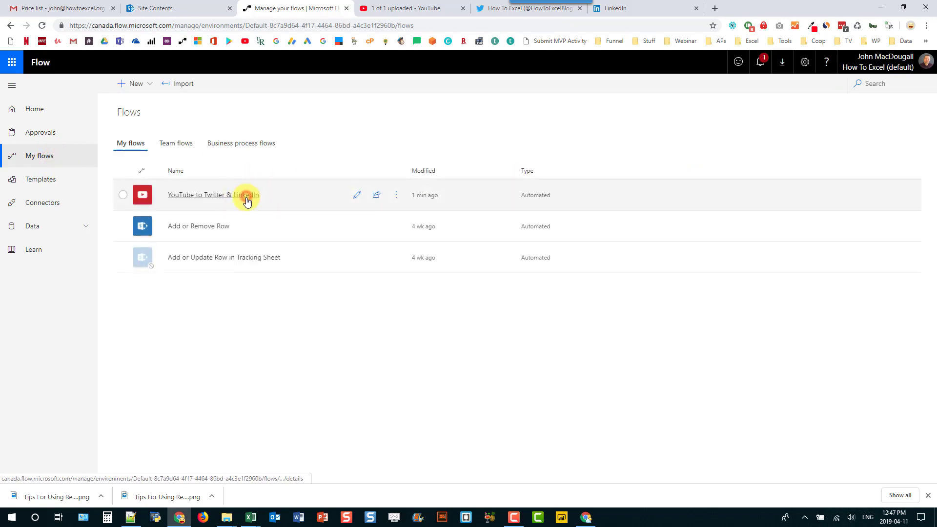
left_click(247, 198)
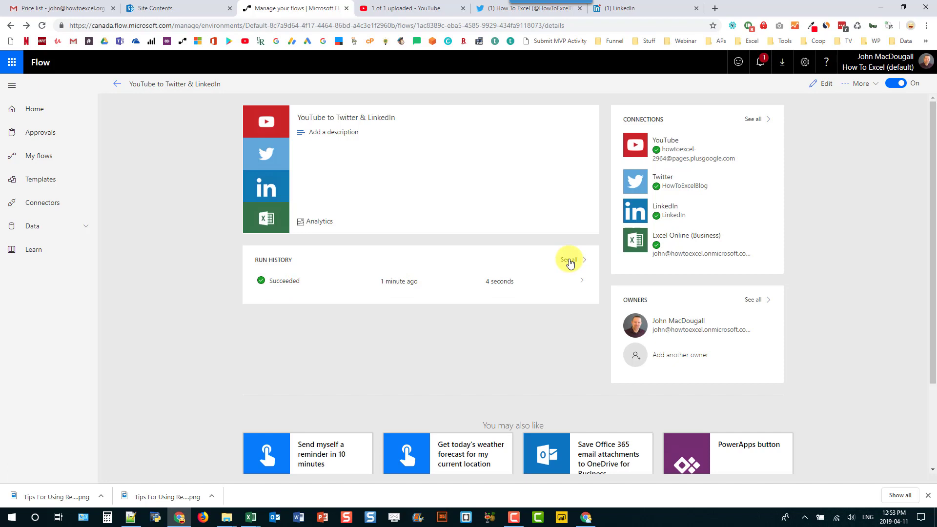
Step: Open the Succeeded run and expand the Post a tweet and Share an article steps' inputs and outputs
left_click(522, 282)
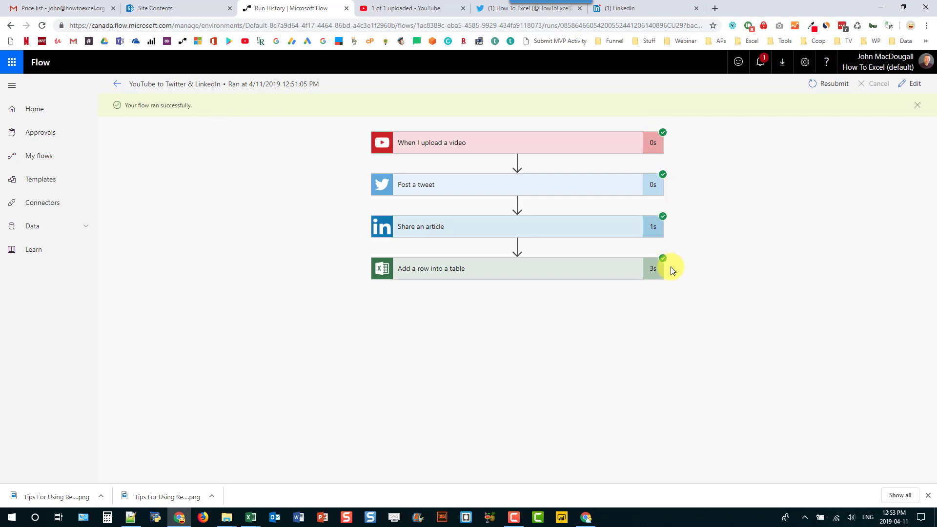
left_click(556, 191)
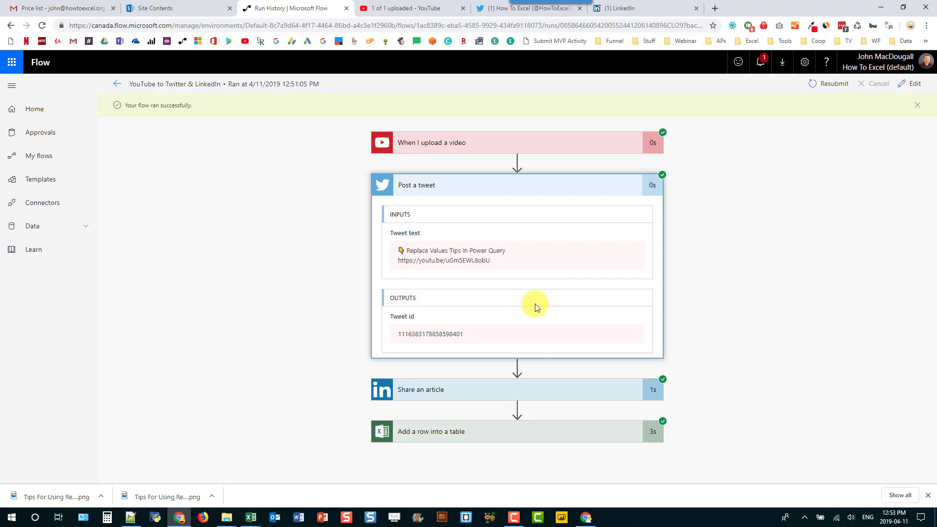
left_click(486, 389)
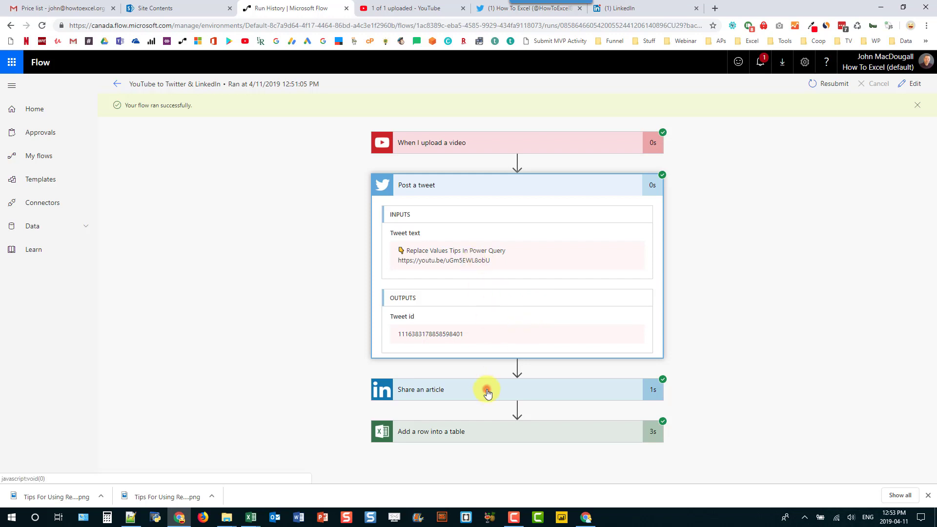
scroll(494, 303, "down", 3)
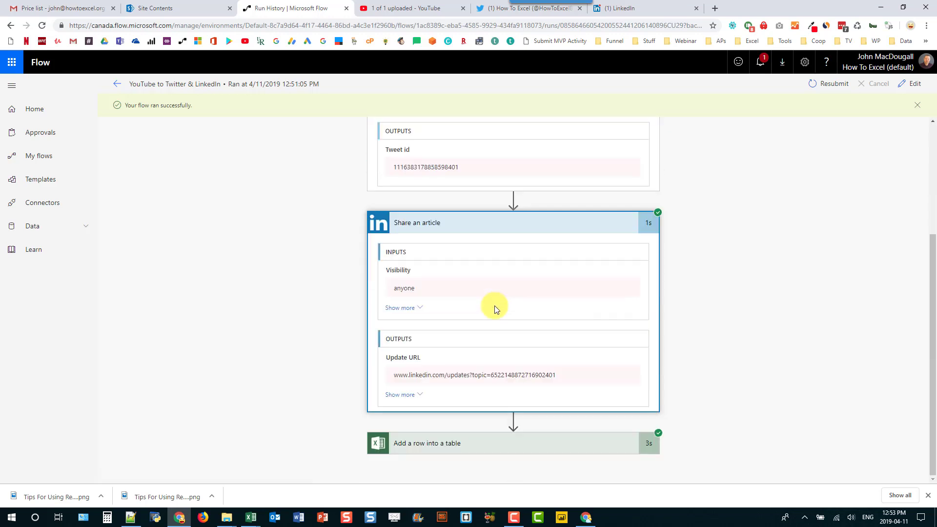
left_click(490, 11)
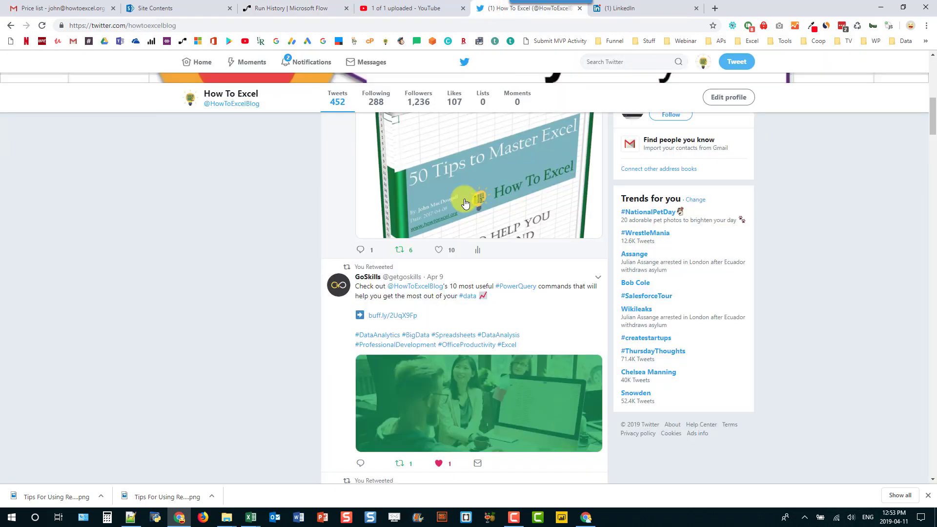
Step: Reload the Twitter profile and scroll to the new 'Replace Values Tips In Power Query' tweet
scroll(465, 203, "down", 6)
scroll(465, 203, "up", 9)
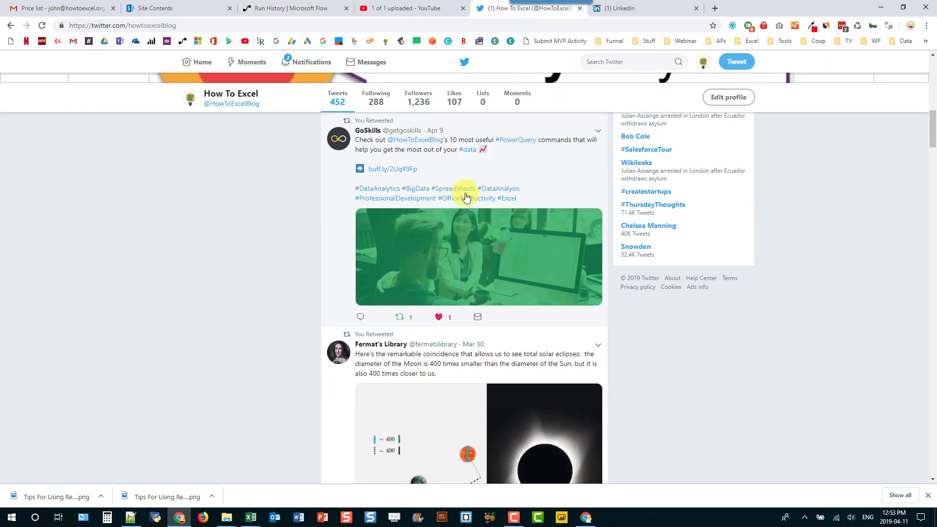
scroll(466, 197, "up", 6)
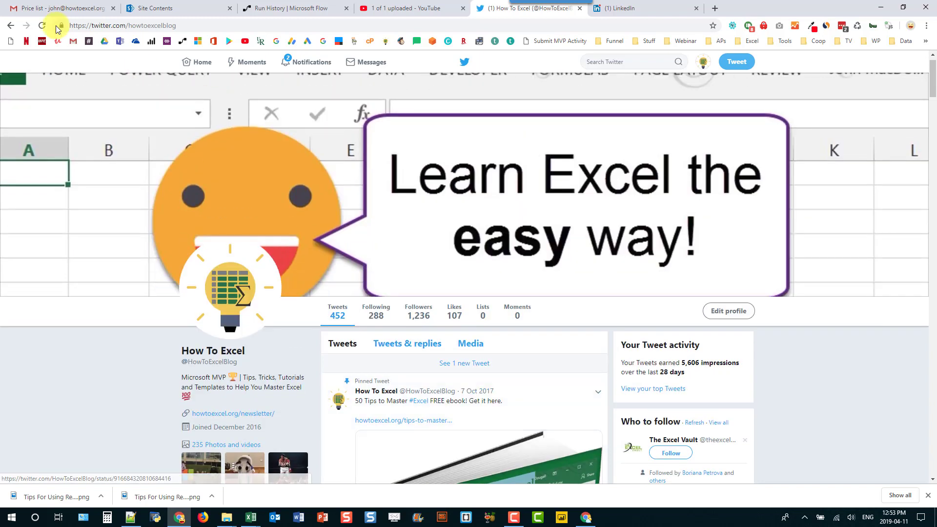
left_click(43, 25)
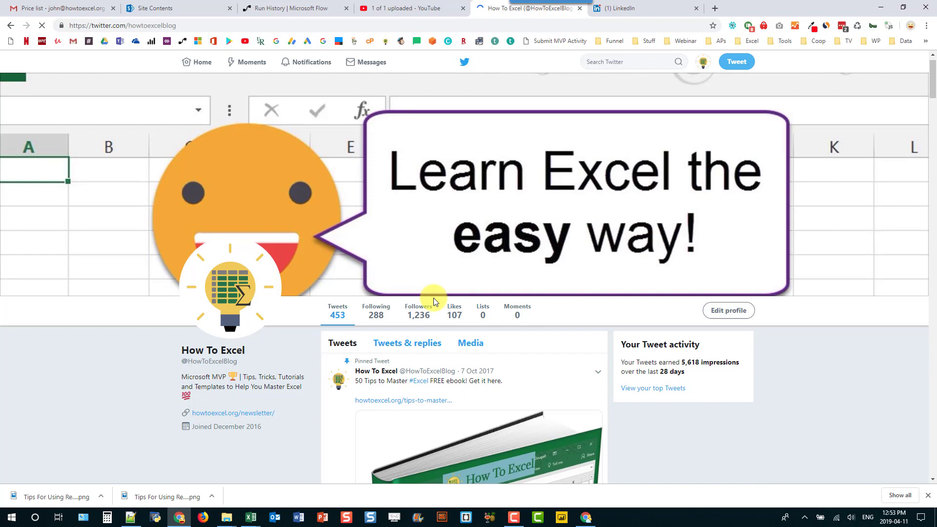
scroll(433, 298, "down", 10)
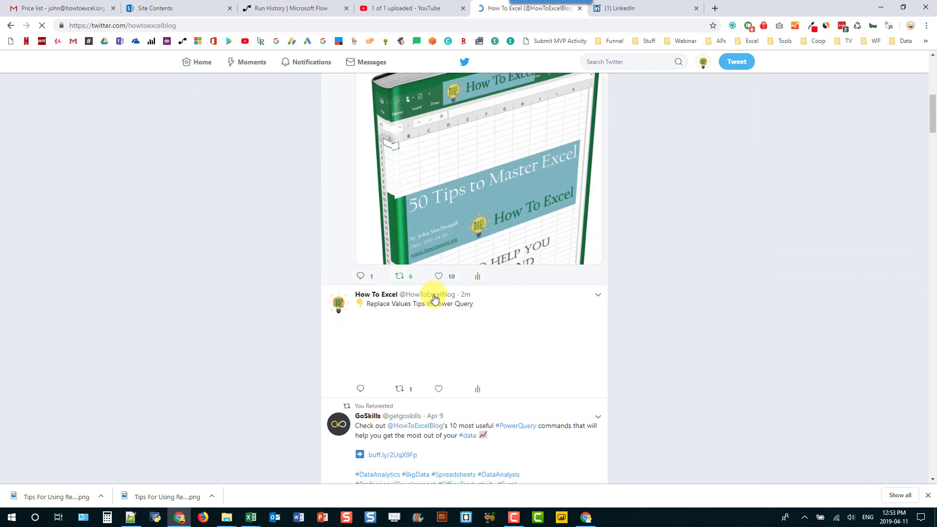
scroll(433, 293, "down", 3)
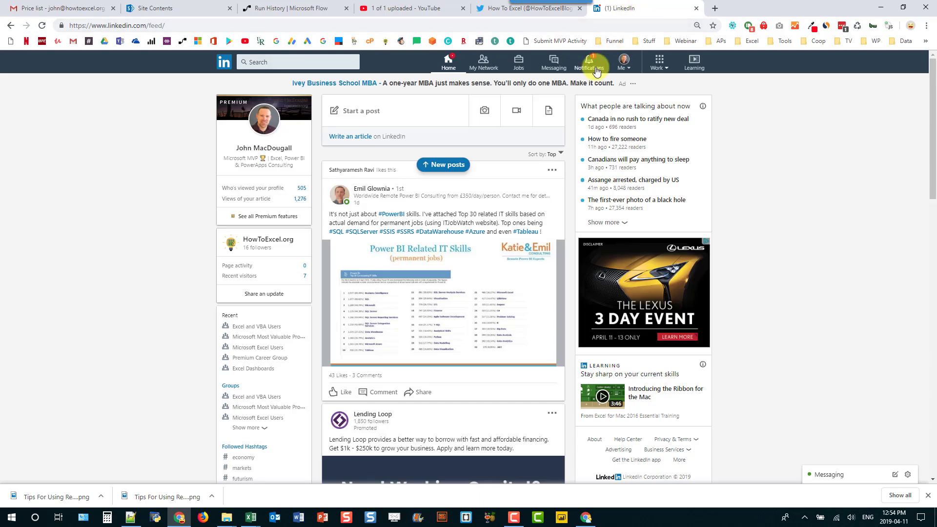
Step: Open the shared-from-YouTube post via LinkedIn Notifications' View your post link
left_click(589, 59)
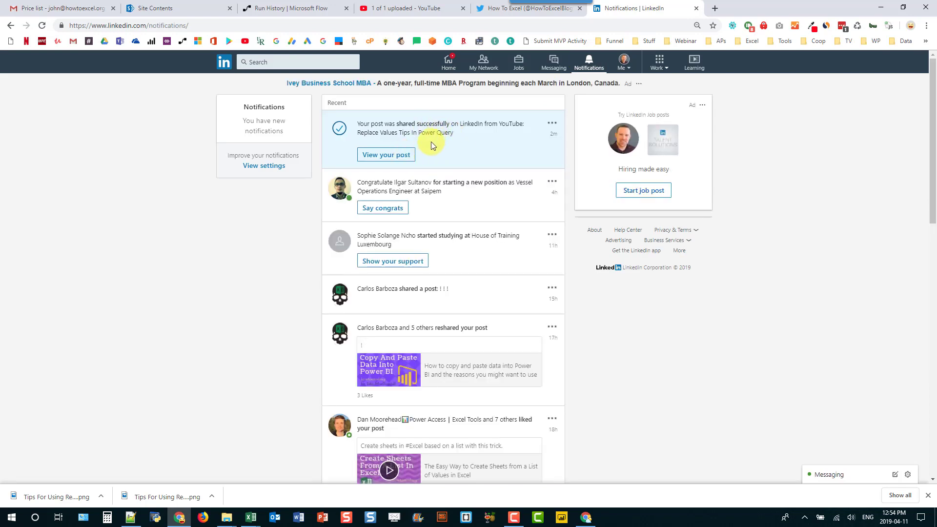
left_click(395, 155)
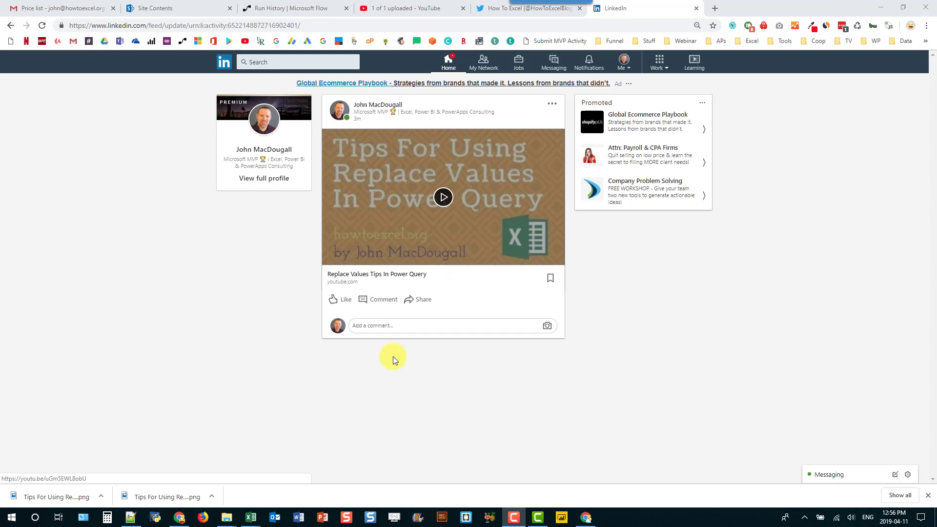
Step: Bring up YouTube Video List.xlsx and check the video's title, youtu.be link and publish date in A2–C2
mouse_move(251, 517)
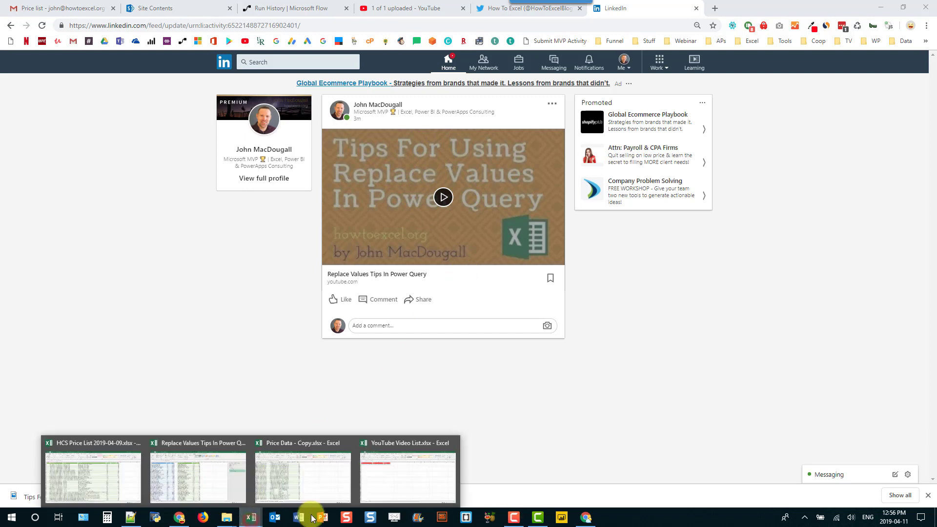
left_click(392, 485)
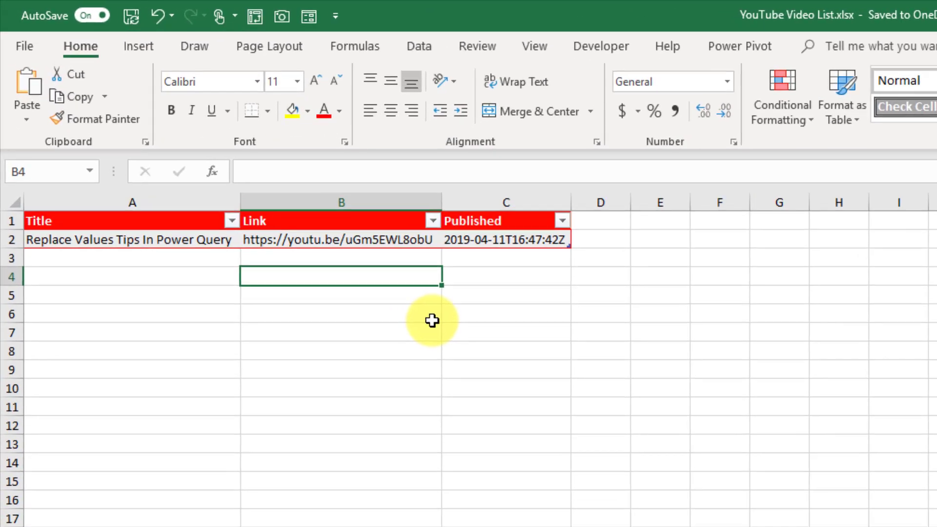
left_click(151, 243)
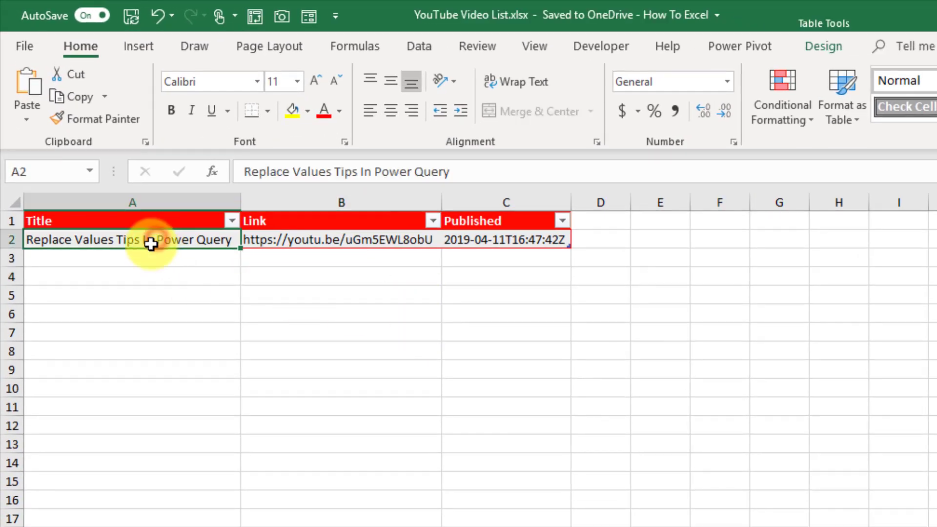
left_click(315, 243)
left_click(512, 240)
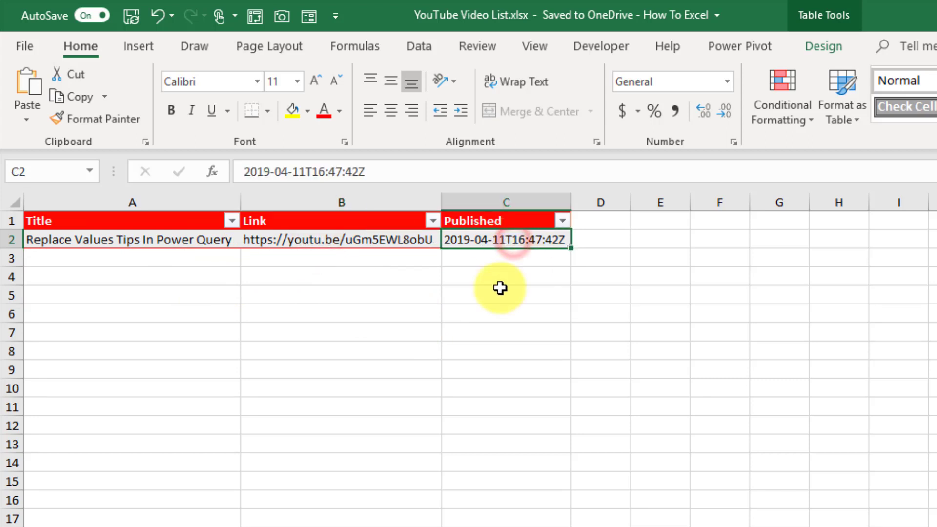